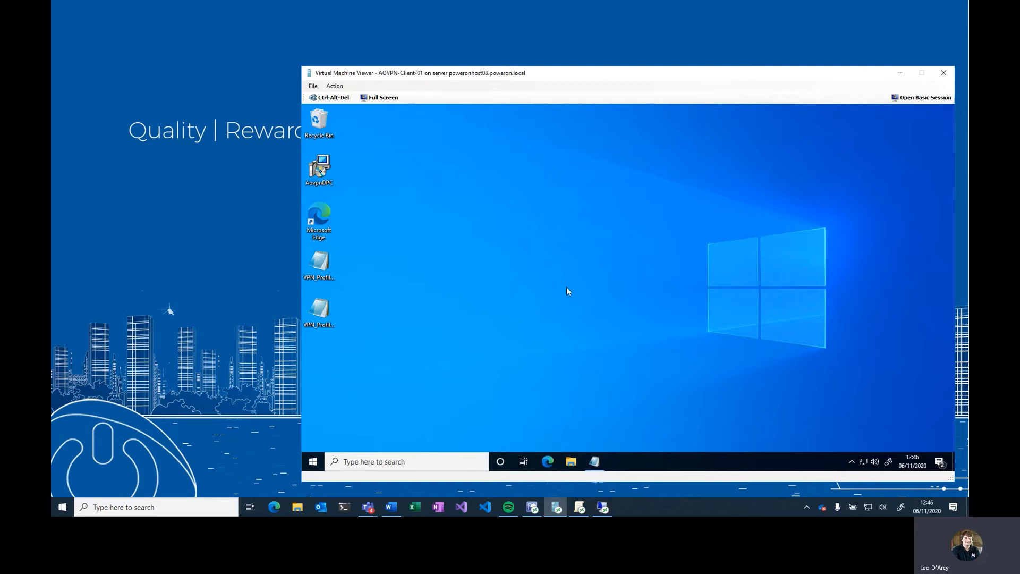
- Open the VPN_Profile_User_Secure XML in Notepad on the client VM and check its network connections
{"action": "left_click", "coordinate": [594, 461]}
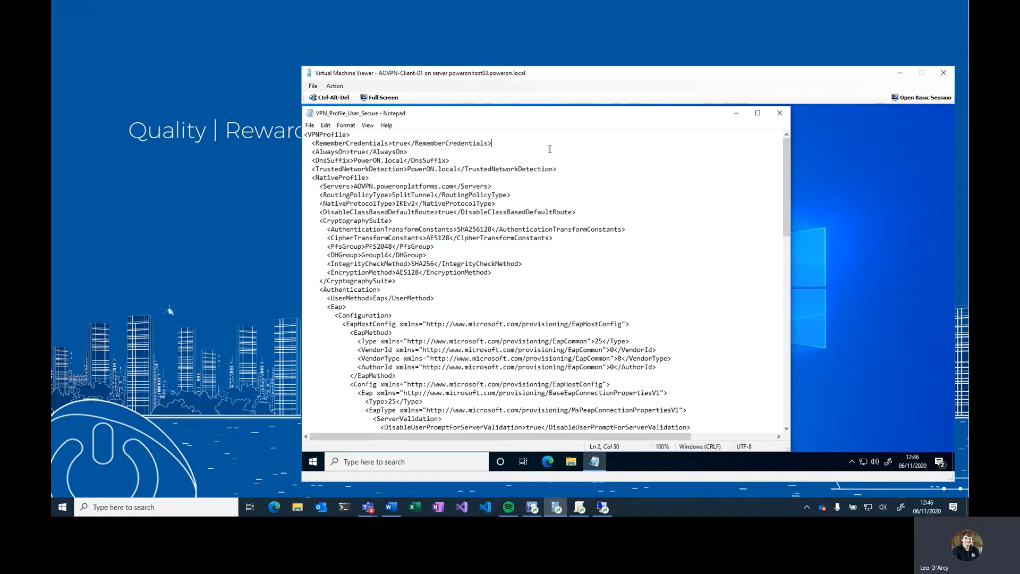
{"action": "left_click", "coordinate": [863, 462]}
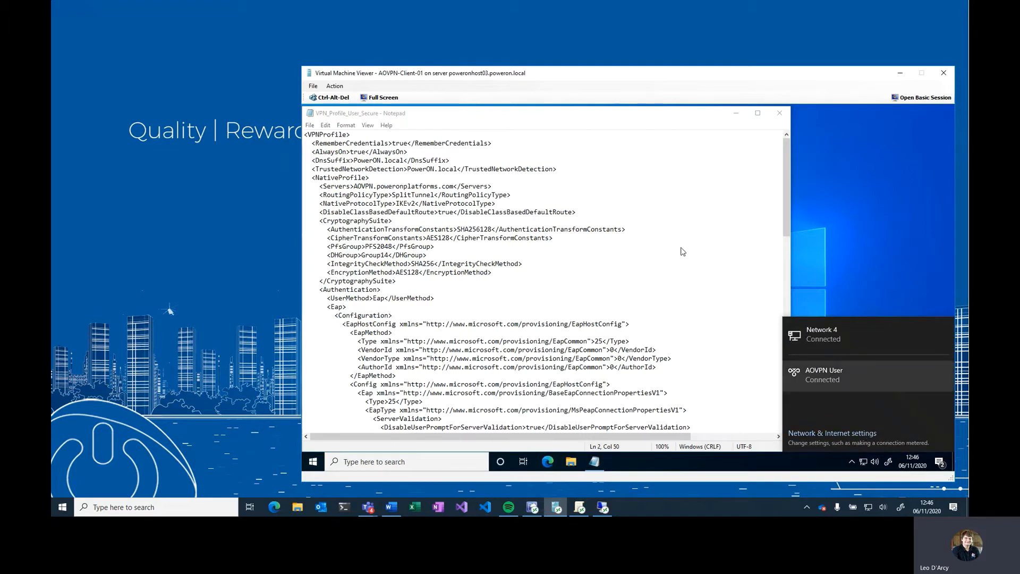
{"action": "left_click", "coordinate": [412, 151]}
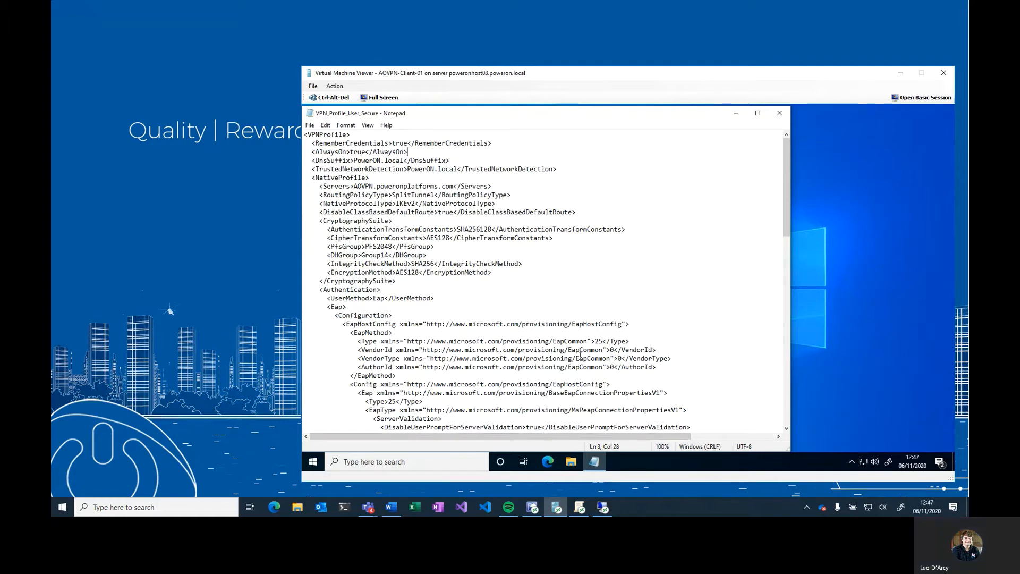
- In the AOVPN Dynamic Profile Creation Client policies, enable the Optional - Enable AOVPN User Tunnel setting
{"action": "left_click", "coordinate": [603, 508]}
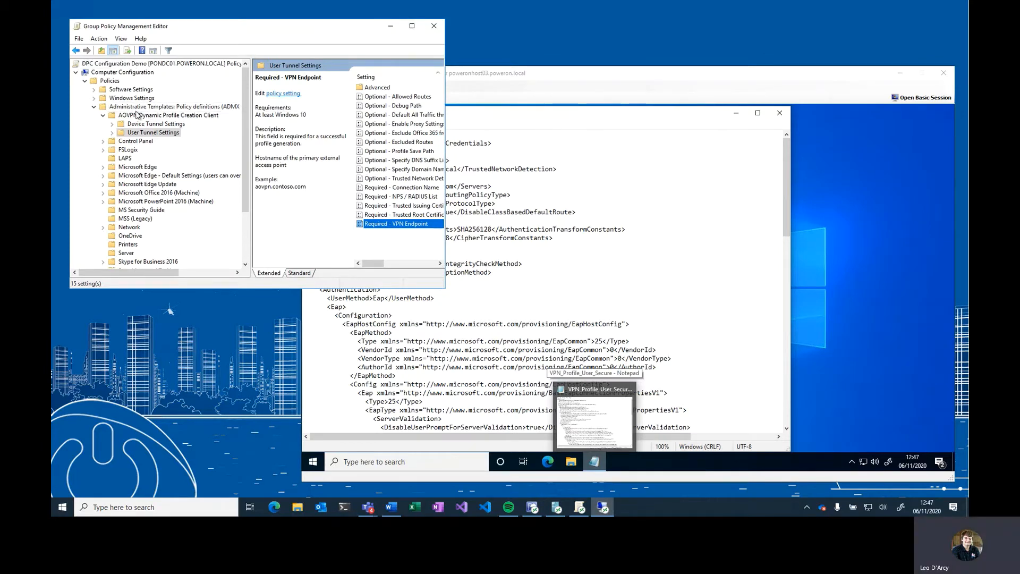
{"action": "left_click", "coordinate": [153, 115]}
{"action": "left_click", "coordinate": [412, 26]}
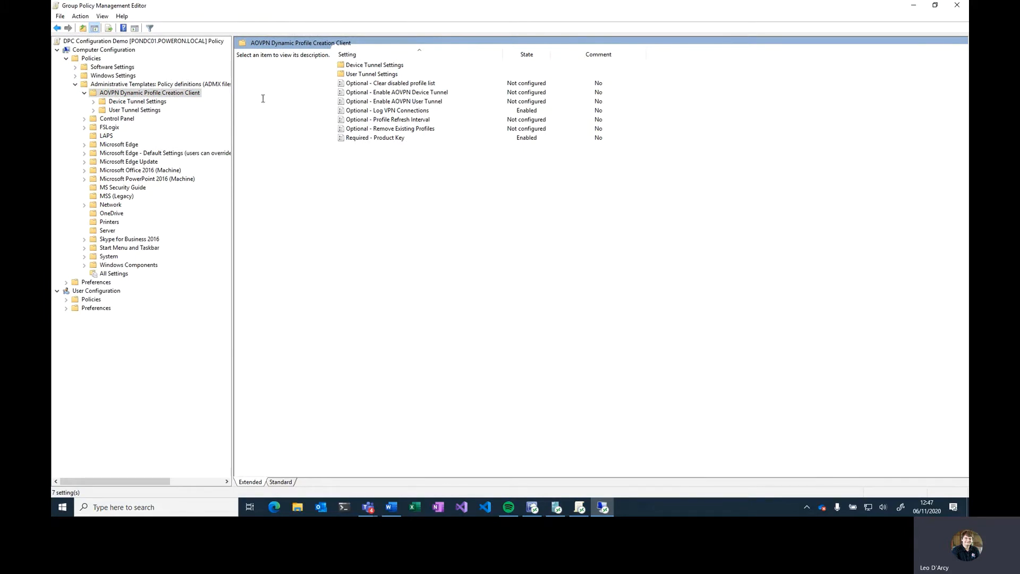
{"action": "left_click", "coordinate": [387, 140]}
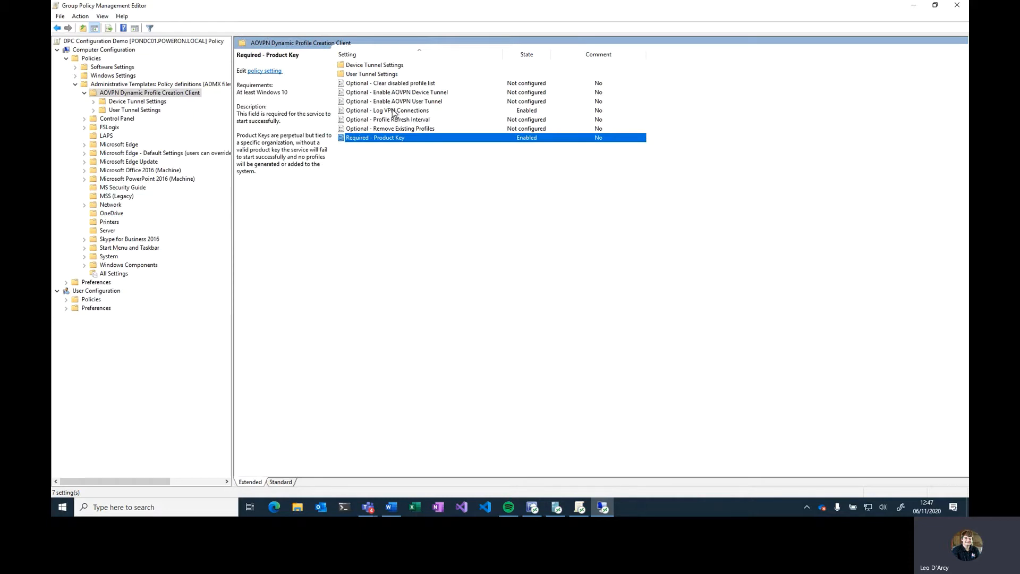
{"action": "left_click", "coordinate": [394, 111]}
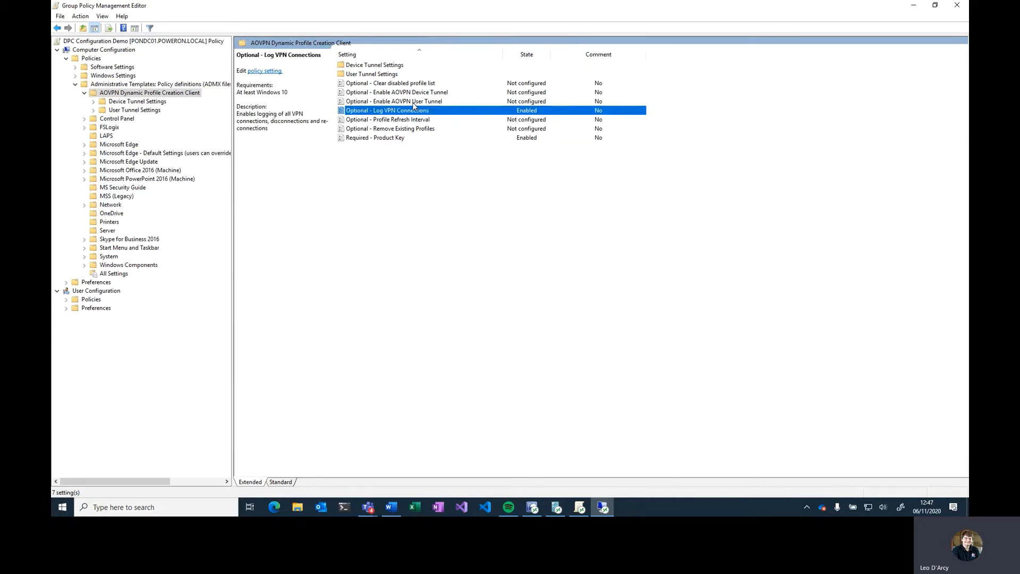
{"action": "double_click", "coordinate": [403, 101]}
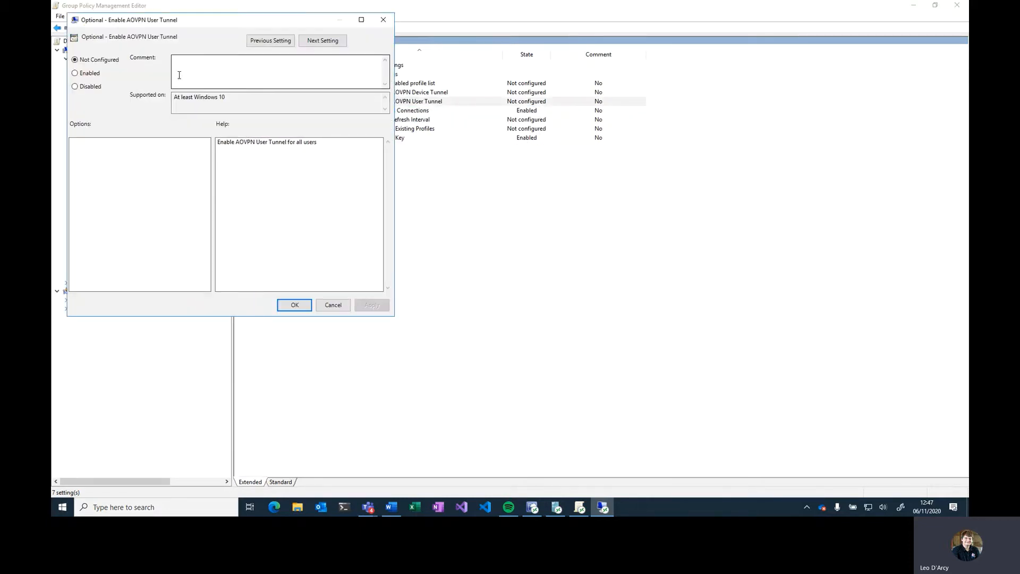
{"action": "left_click", "coordinate": [91, 74]}
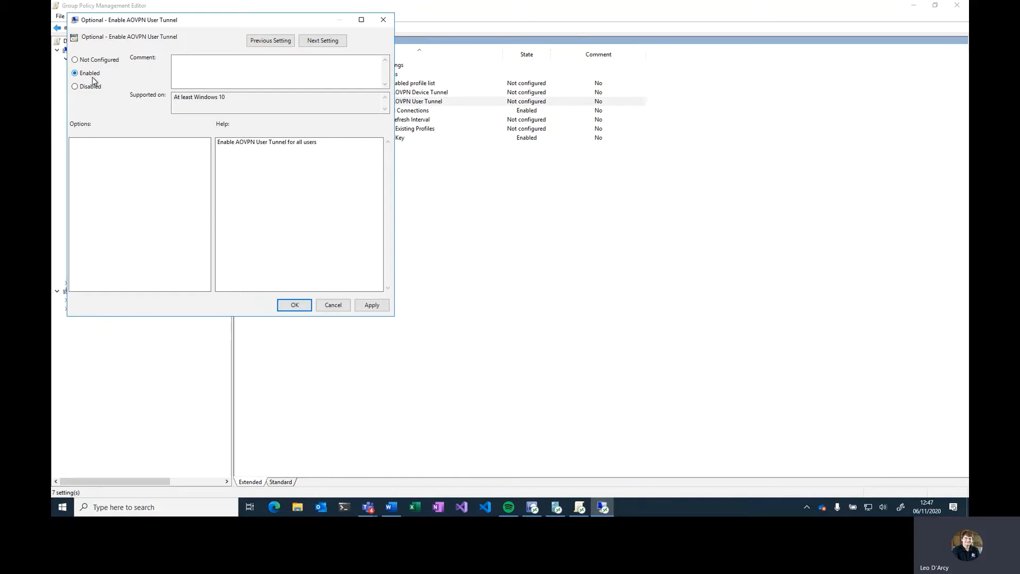
{"action": "left_click", "coordinate": [296, 305]}
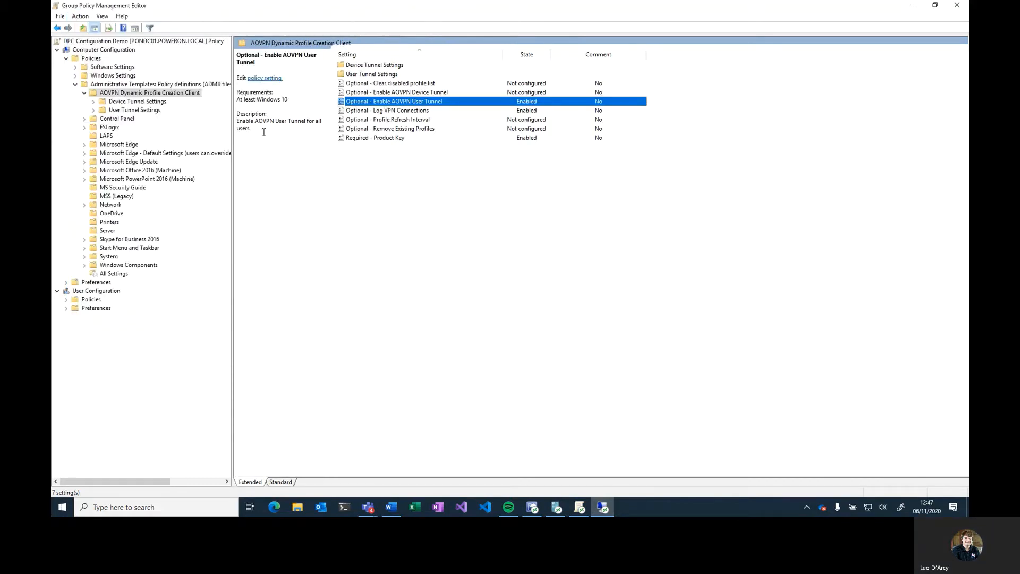
- Enable User Tunnel Settings' Required - VPN Endpoint policy with Server External URL aovpn.poweronplatforms.com, matching the profile's Servers value
{"action": "double_click", "coordinate": [363, 75]}
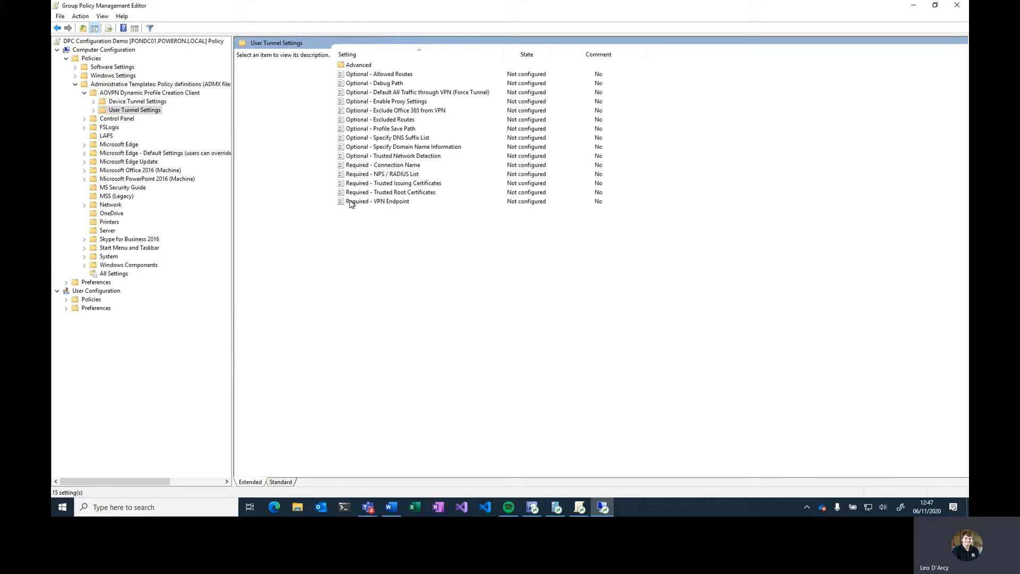
{"action": "left_click", "coordinate": [389, 203]}
{"action": "double_click", "coordinate": [507, 13]}
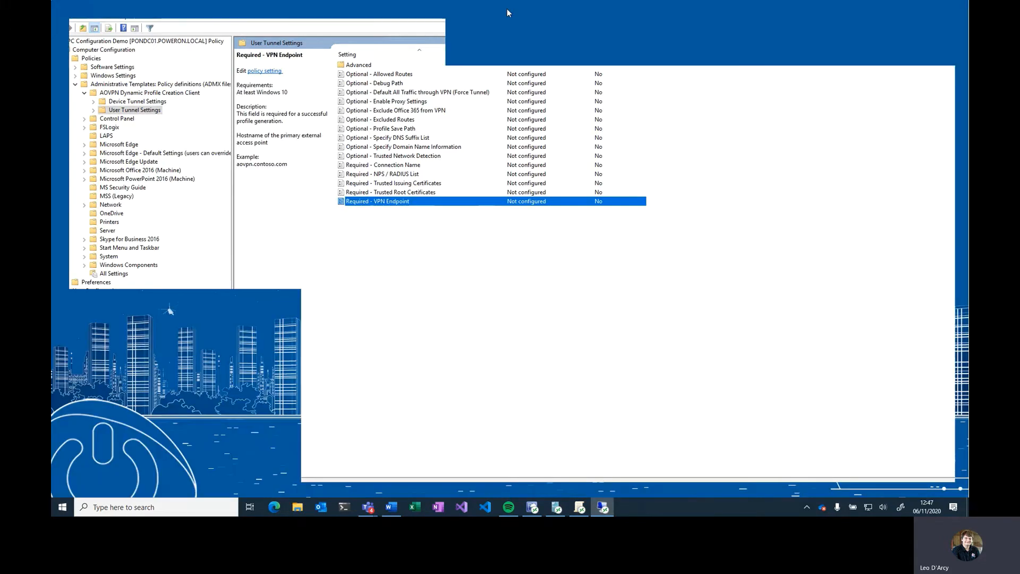
{"action": "double_click", "coordinate": [385, 223]}
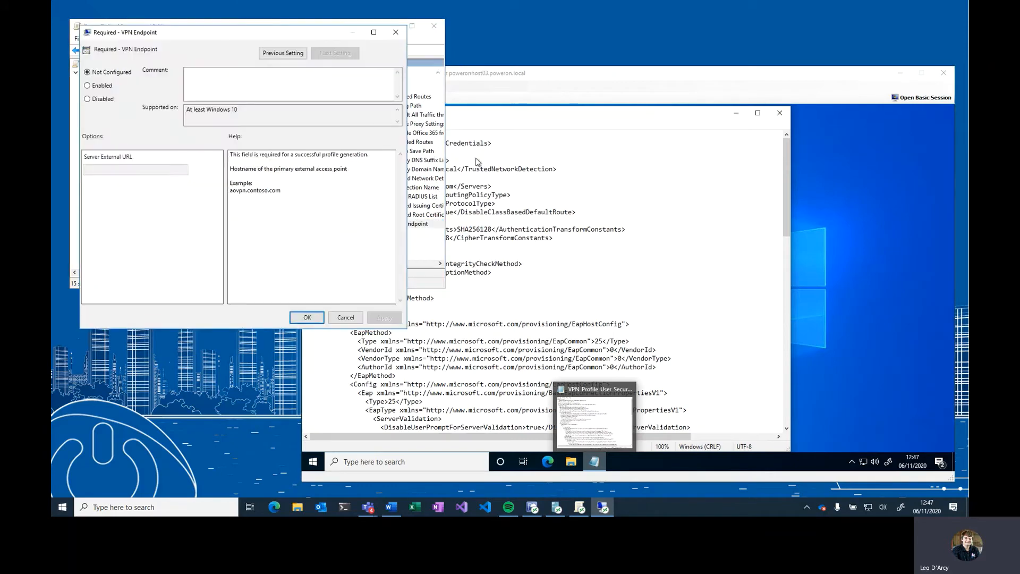
{"action": "left_click", "coordinate": [390, 185]}
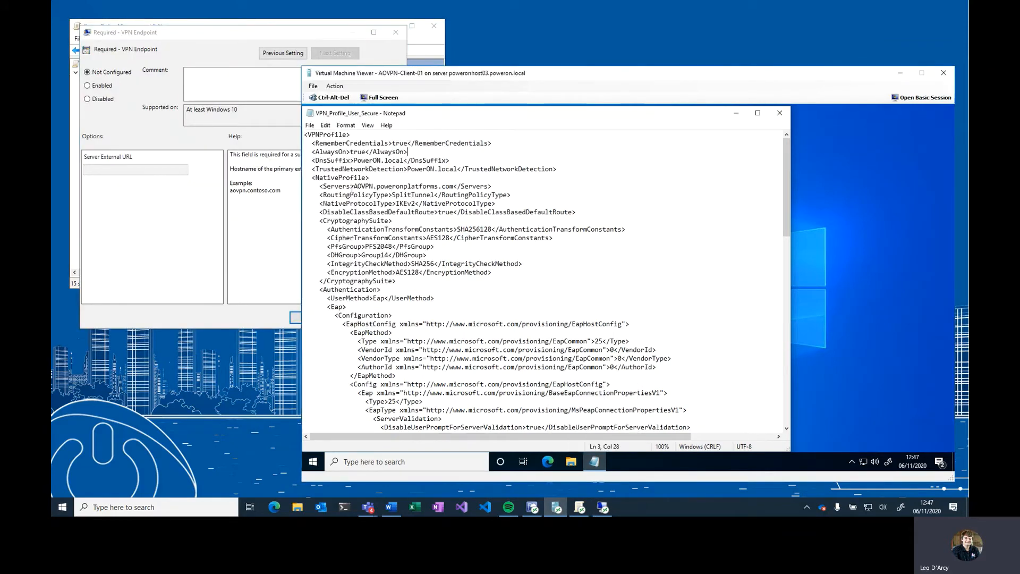
{"action": "left_click_drag", "start_coordinate": [354, 186], "coordinate": [457, 187]}
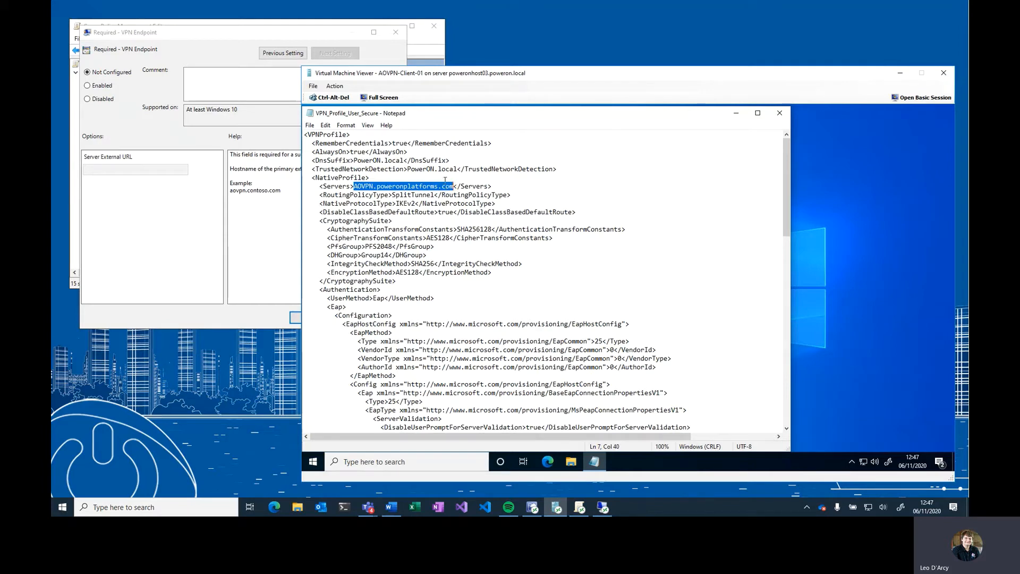
{"action": "left_click", "coordinate": [87, 86]}
{"action": "left_click", "coordinate": [101, 168]}
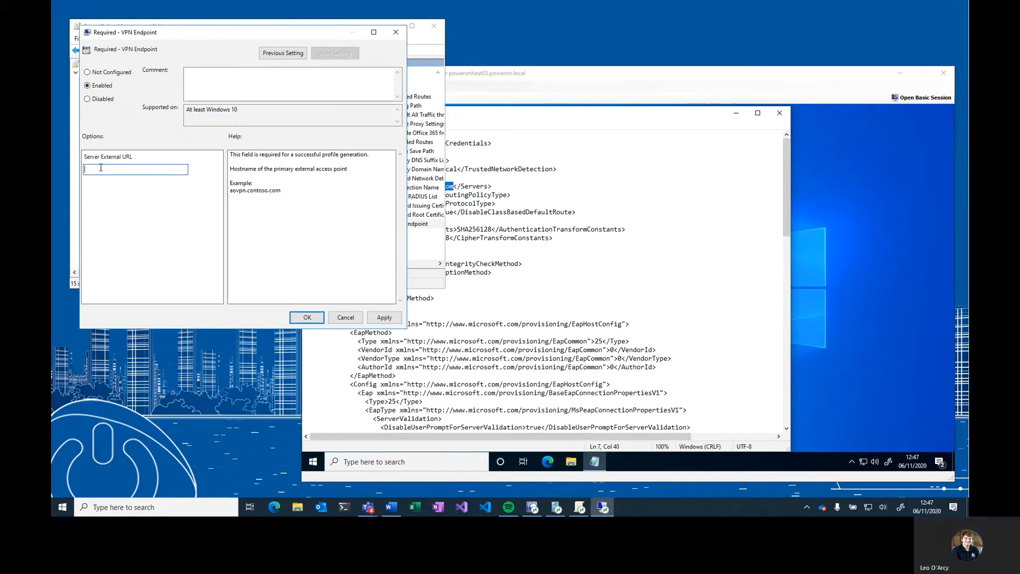
{"action": "type", "text": "aovpn.po"}
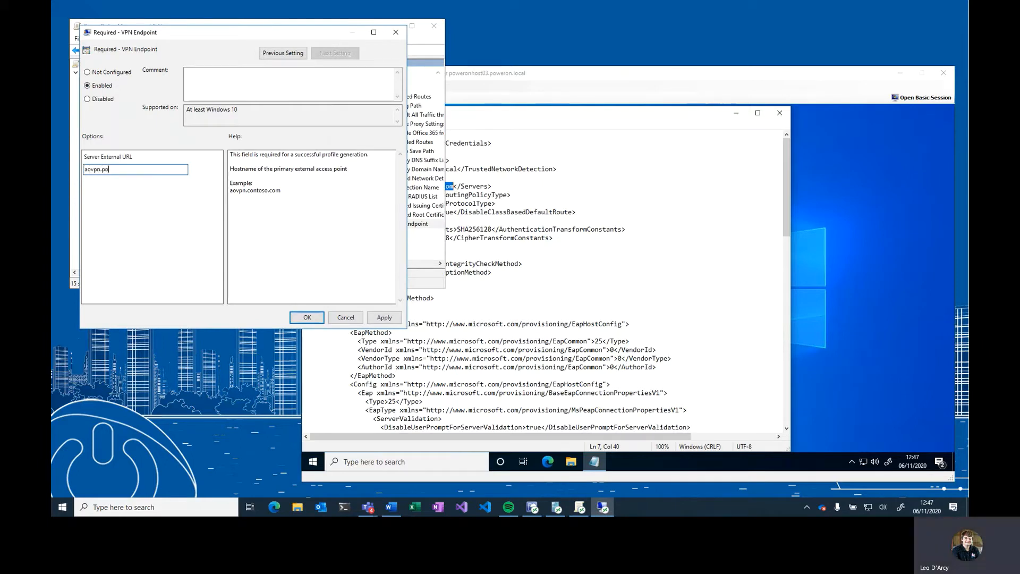
{"action": "type", "text": "weronplatforms.com"}
{"action": "left_click", "coordinate": [307, 318]}
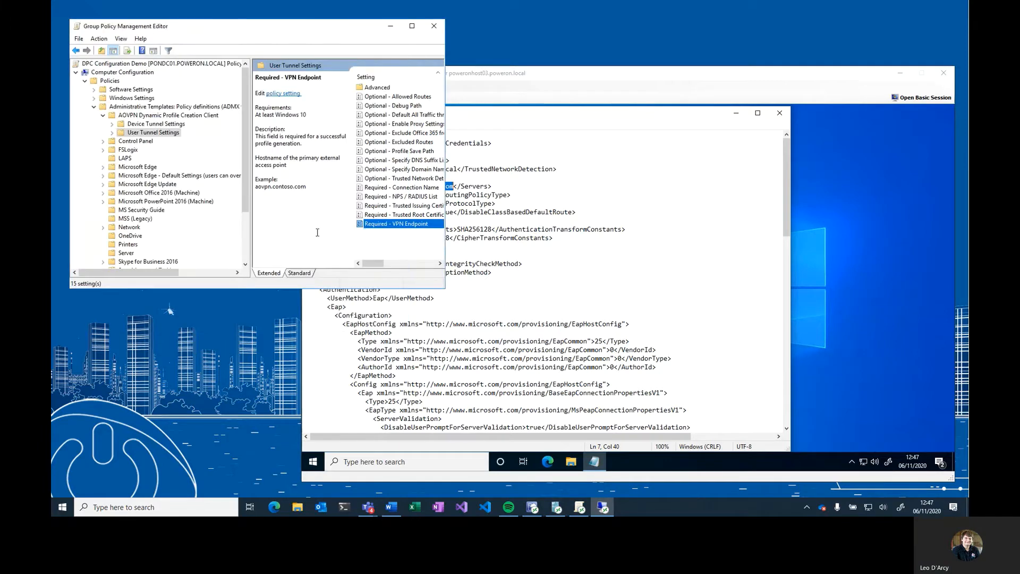
- Open Required - Trusted Root Certificates and copy the TrustedRootCA thumbprint from the VPN profile XML
{"action": "double_click", "coordinate": [403, 215]}
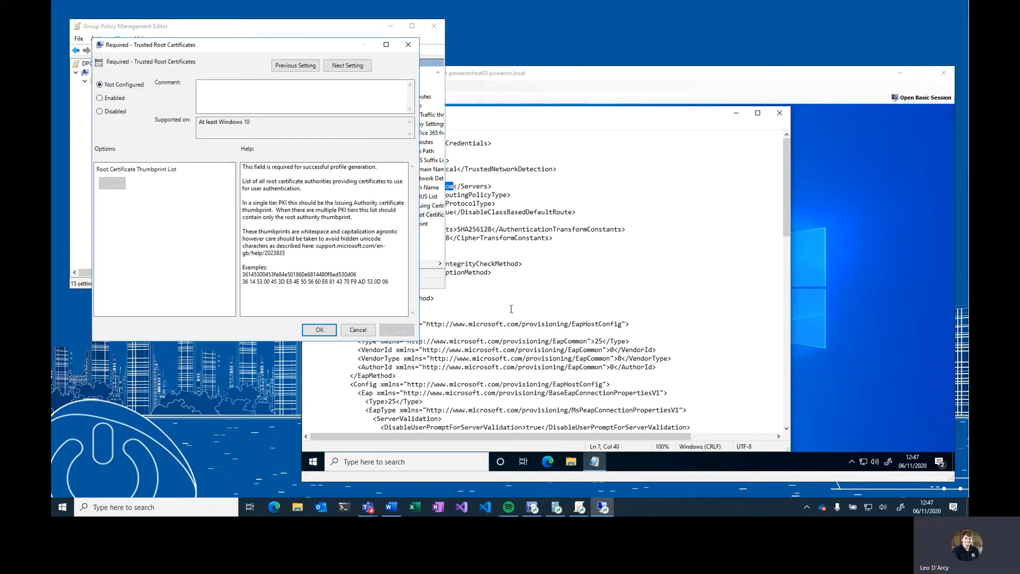
{"action": "left_click", "coordinate": [554, 327]}
{"action": "scroll", "coordinate": [555, 309], "scroll_direction": "down", "scroll_amount": 5}
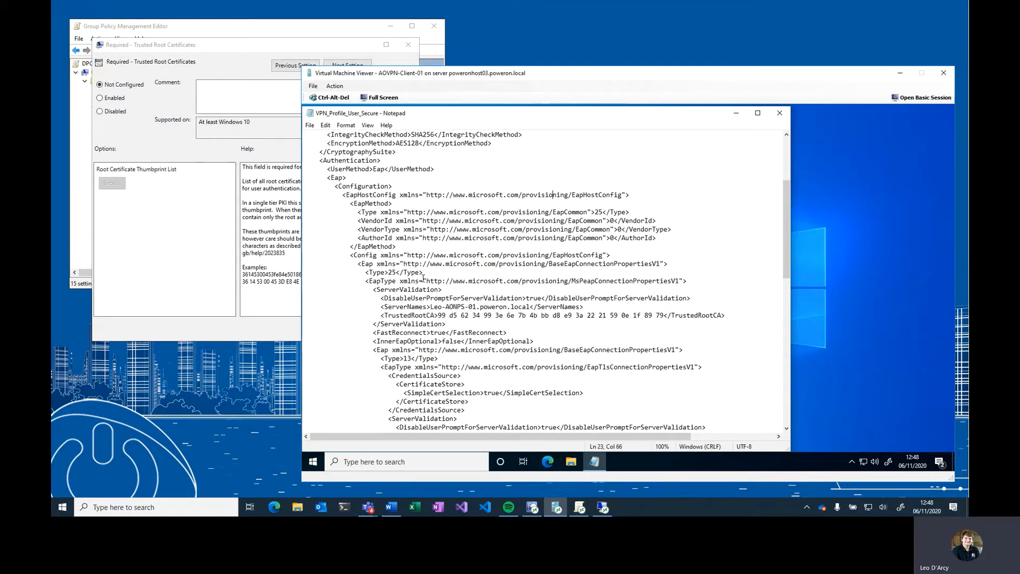
{"action": "scroll", "coordinate": [424, 276], "scroll_direction": "down", "scroll_amount": 5}
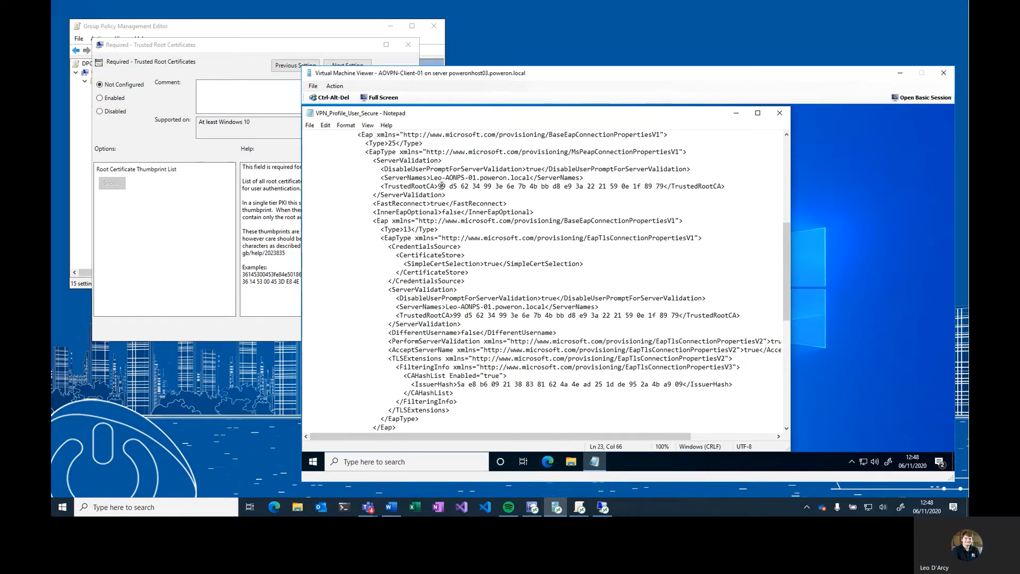
{"action": "left_click_drag", "start_coordinate": [438, 186], "coordinate": [664, 184]}
{"action": "key", "text": "ctrl+c"}
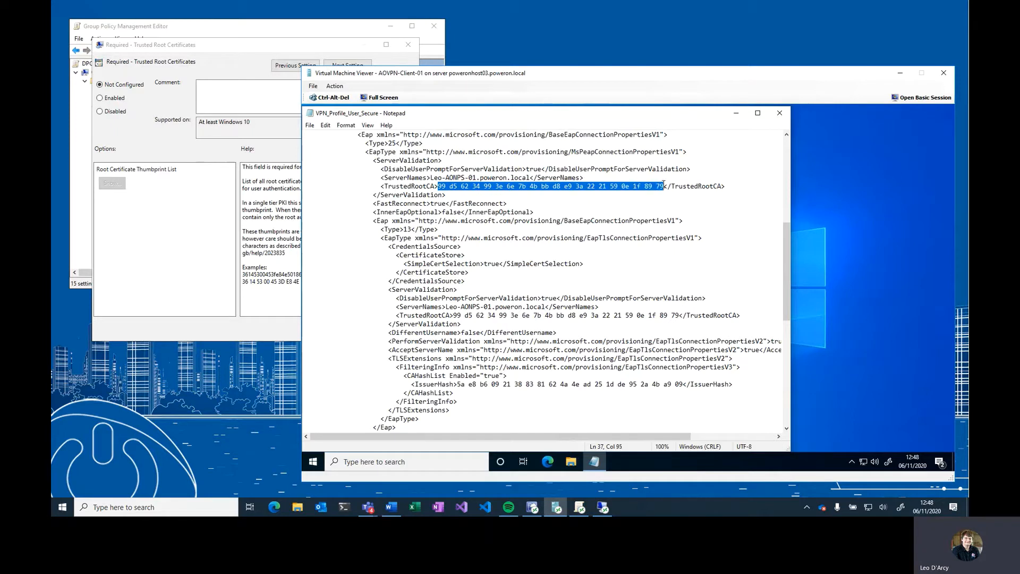
- Enable Required - Trusted Root Certificates and add the copied thumbprint to its Root Certificate Thumbprint List
{"action": "left_click", "coordinate": [101, 98]}
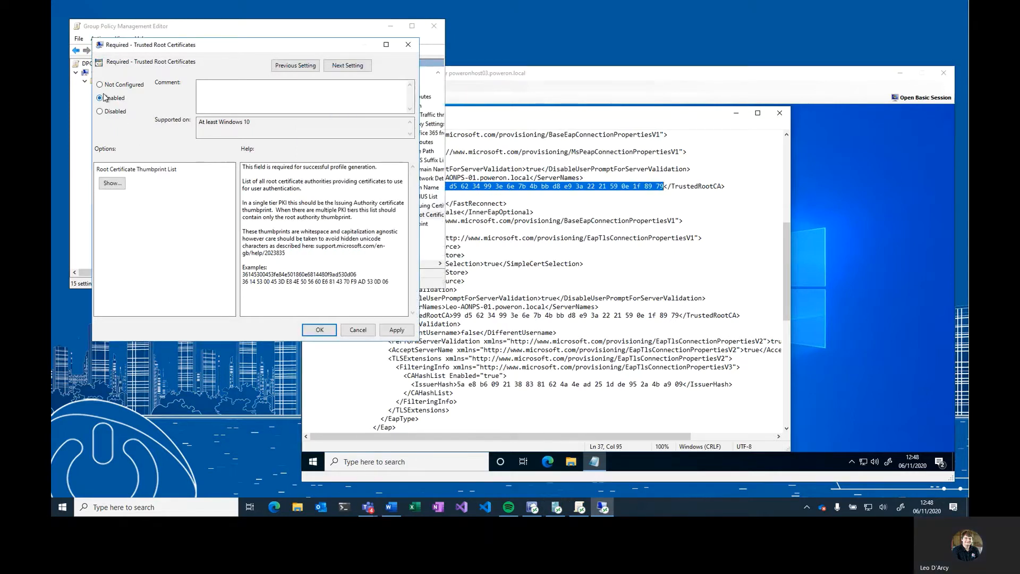
{"action": "left_click", "coordinate": [111, 183]}
{"action": "left_click", "coordinate": [146, 103]}
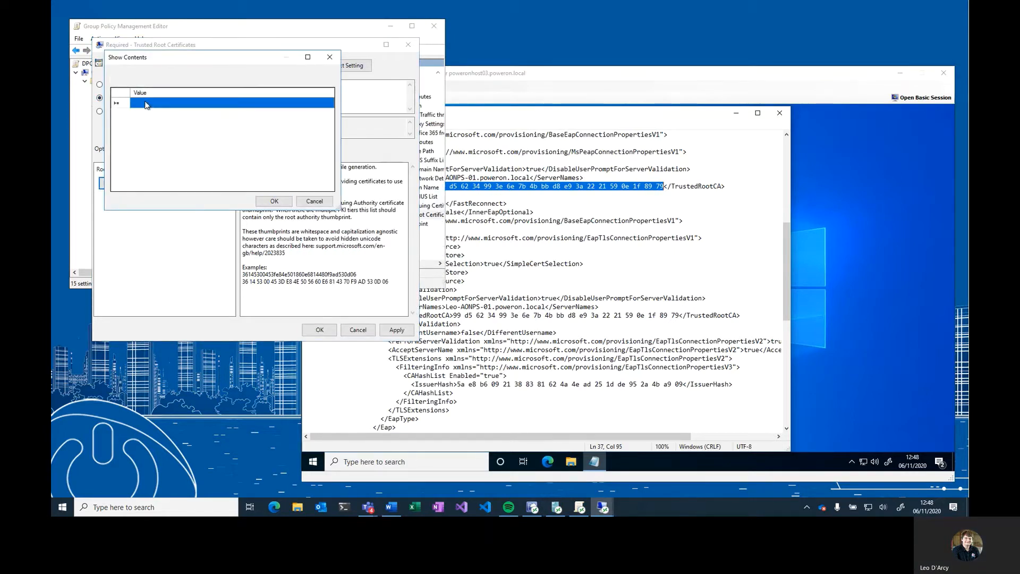
{"action": "left_click", "coordinate": [146, 104]}
{"action": "key", "text": "ctrl+v"}
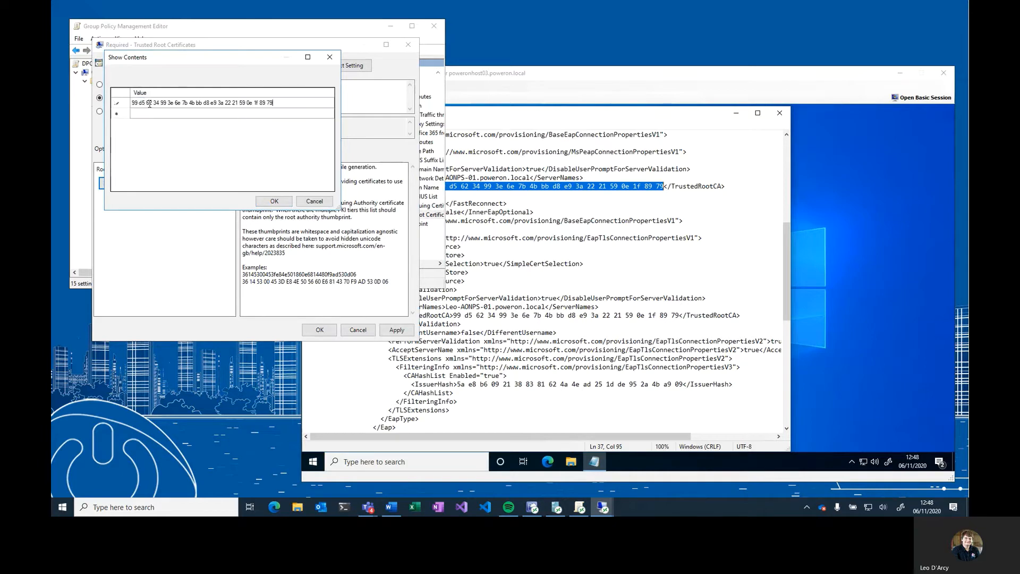
{"action": "left_click", "coordinate": [263, 203]}
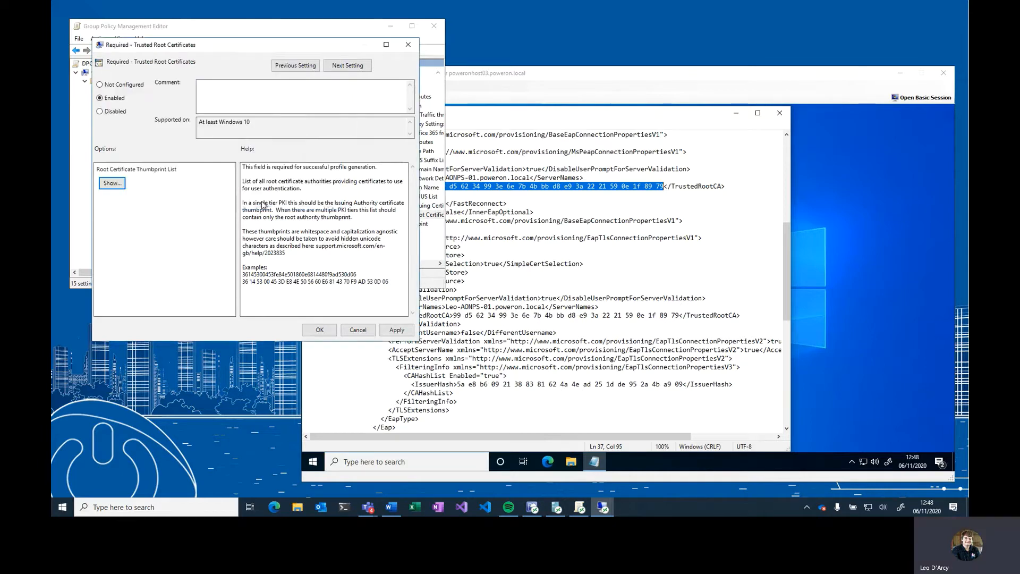
{"action": "left_click", "coordinate": [319, 330]}
- Enable Required - Trusted Issuing Certificates and copy the IssuerHash thumbprint from the VPN profile XML
{"action": "double_click", "coordinate": [410, 206]}
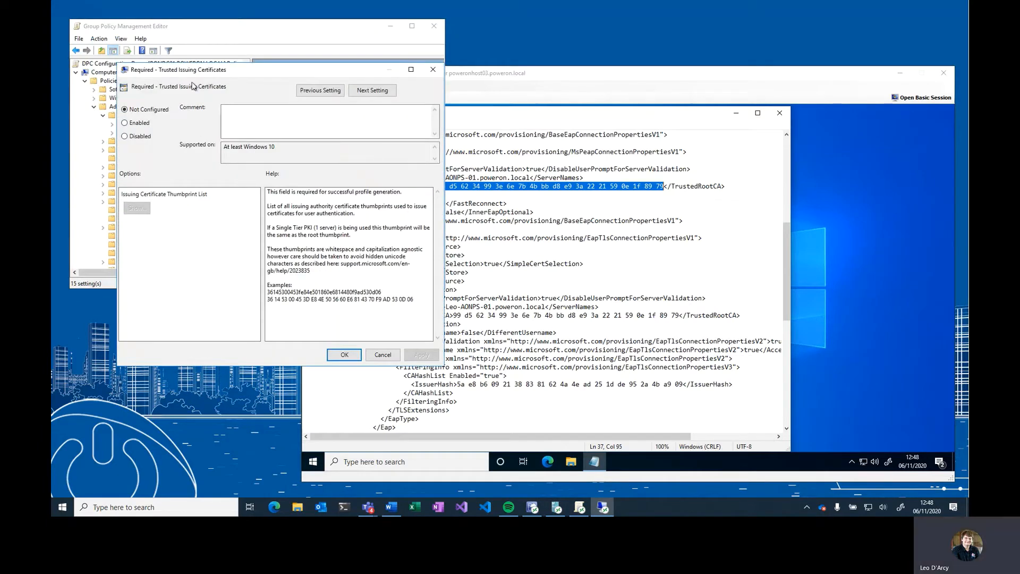
{"action": "left_click", "coordinate": [137, 124]}
{"action": "left_click", "coordinate": [465, 255]}
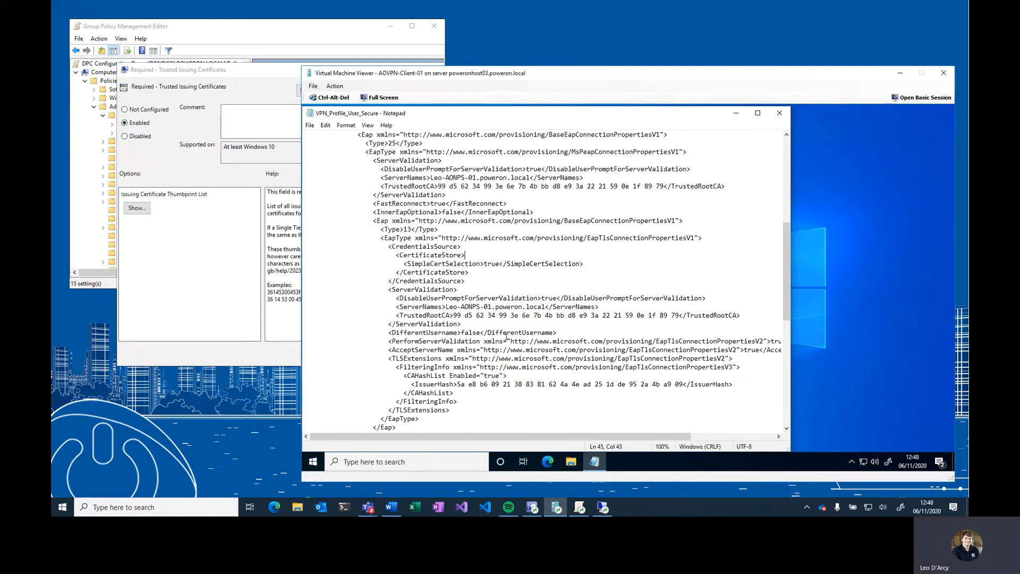
{"action": "left_click_drag", "start_coordinate": [414, 386], "coordinate": [688, 383]}
{"action": "key", "text": "ctrl+c"}
{"action": "left_click", "coordinate": [457, 385]}
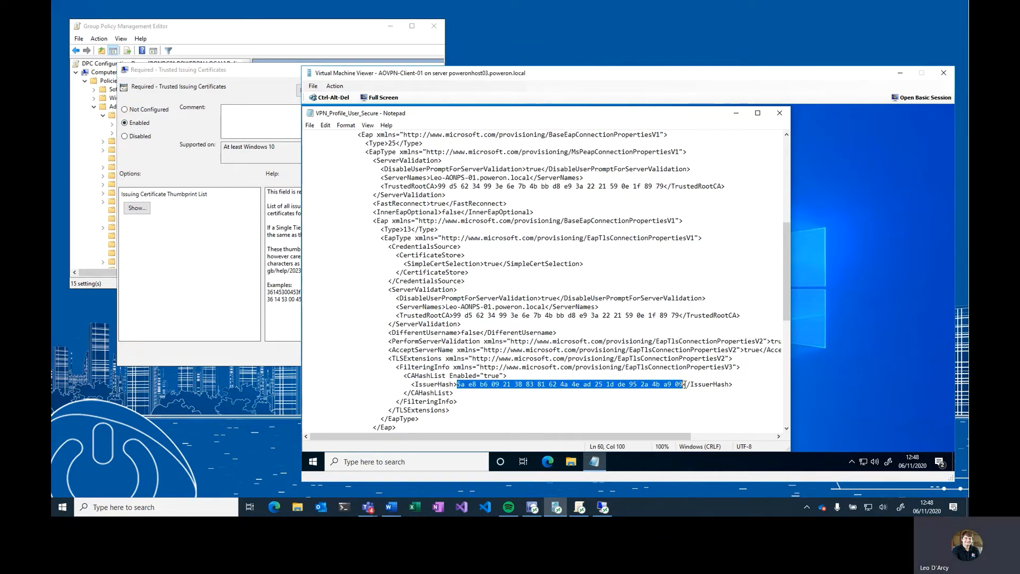
- Paste the IssuerHash thumbprint into the Issuing Certificate Thumbprint List and save the Trusted Issuing Certificates setting
{"action": "left_click", "coordinate": [138, 208]}
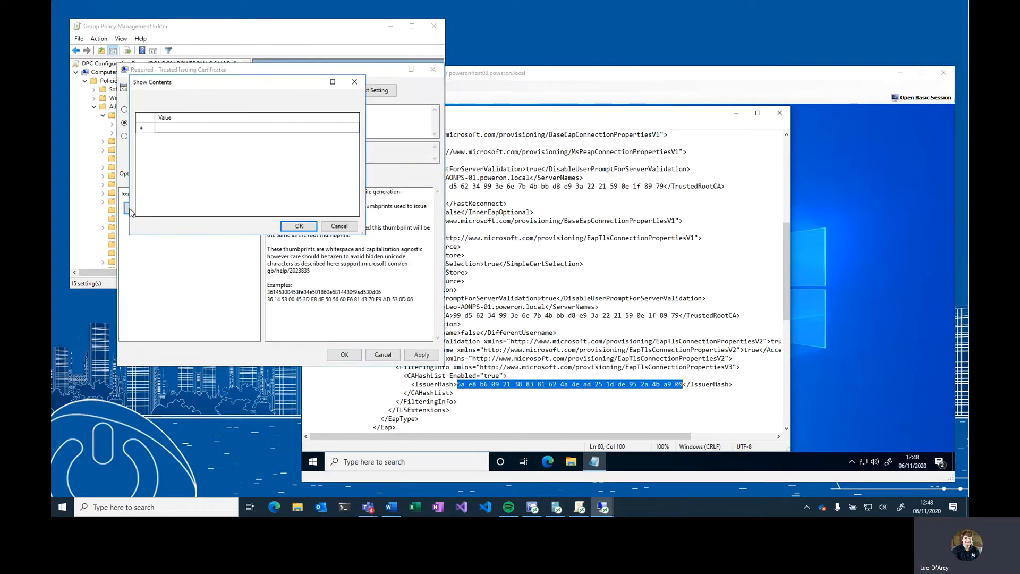
{"action": "left_click", "coordinate": [181, 128]}
{"action": "left_click", "coordinate": [181, 128]}
{"action": "key", "text": "ctrl+v"}
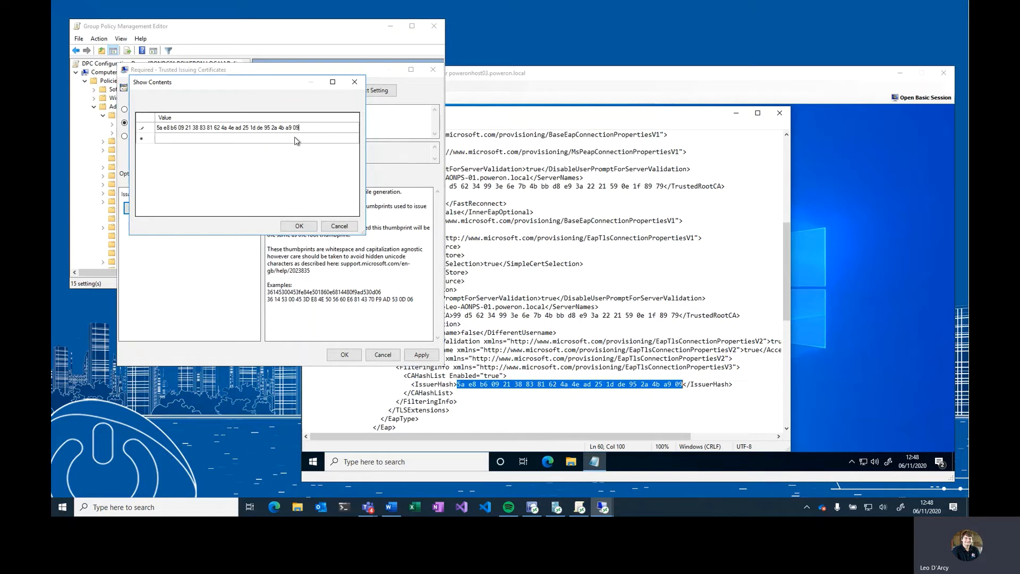
{"action": "left_click", "coordinate": [240, 139]}
{"action": "left_click", "coordinate": [210, 140]}
{"action": "key", "text": "ctrl+v"}
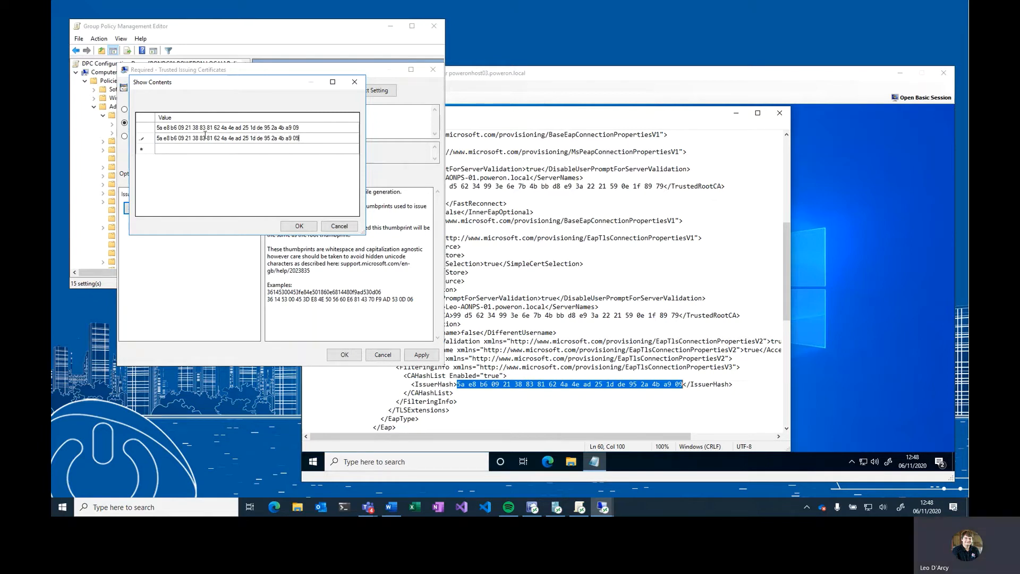
{"action": "left_click_drag", "start_coordinate": [300, 138], "coordinate": [144, 137]}
{"action": "left_click", "coordinate": [299, 225]}
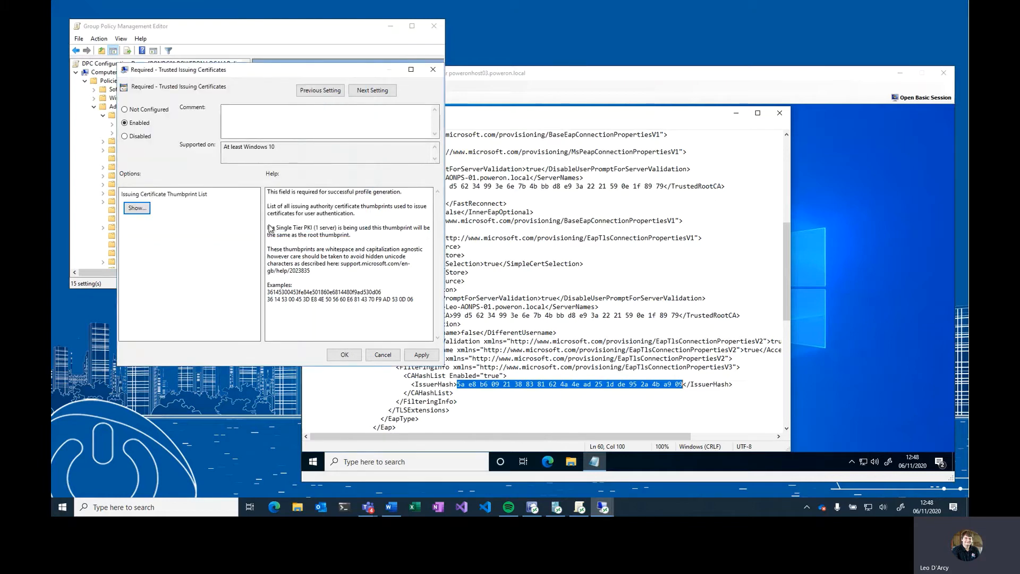
{"action": "left_click", "coordinate": [344, 354]}
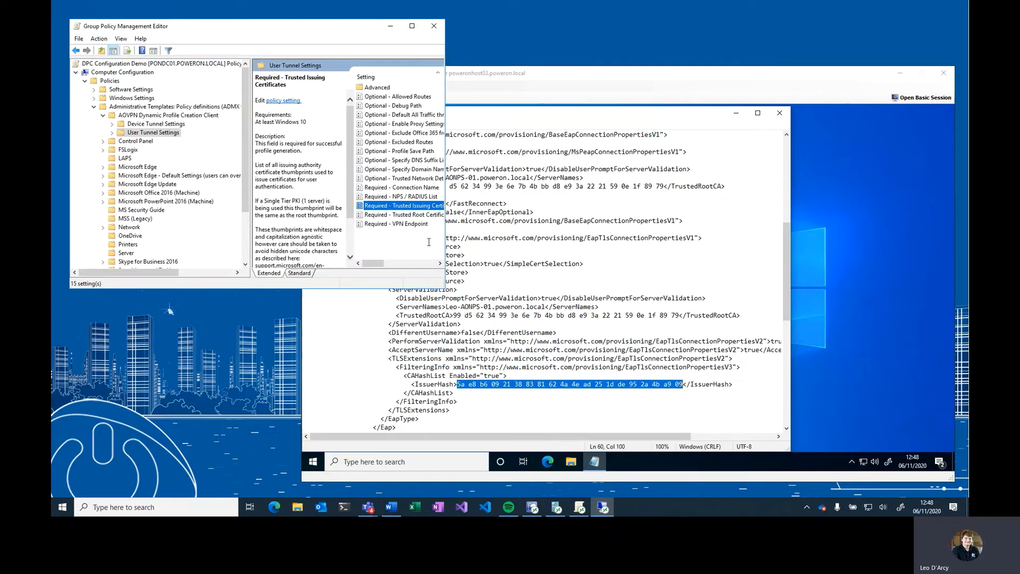
- Open Required - NPS / RADIUS List and copy the ServerNames value Leo-AONPS-01.poweron.local from the VPN profile XML
{"action": "double_click", "coordinate": [379, 197]}
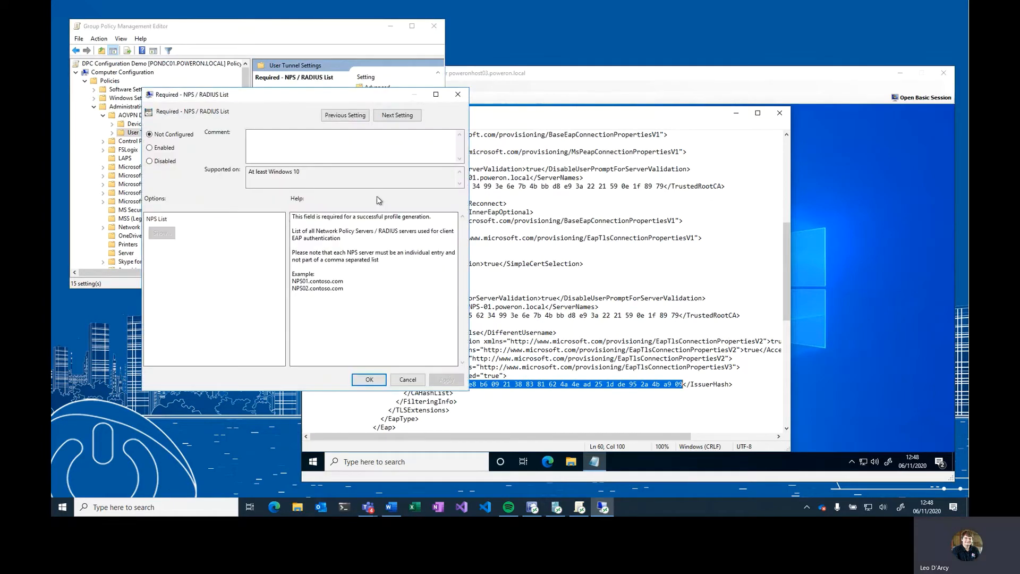
{"action": "left_click", "coordinate": [631, 298]}
{"action": "scroll", "coordinate": [618, 300], "scroll_direction": "down", "scroll_amount": 5}
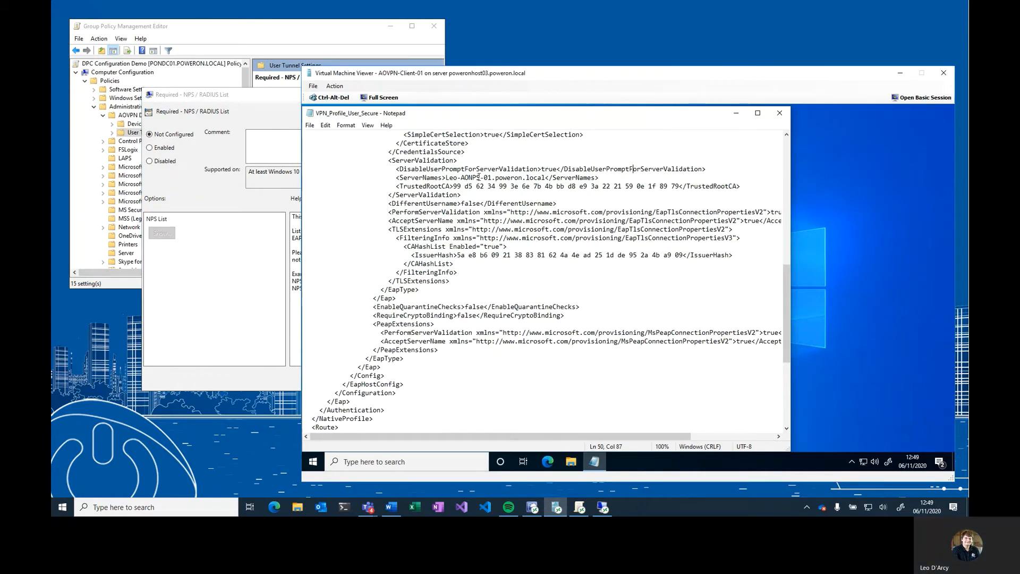
{"action": "left_click_drag", "start_coordinate": [396, 178], "coordinate": [460, 177]}
{"action": "scroll", "coordinate": [421, 190], "scroll_direction": "up", "scroll_amount": 3}
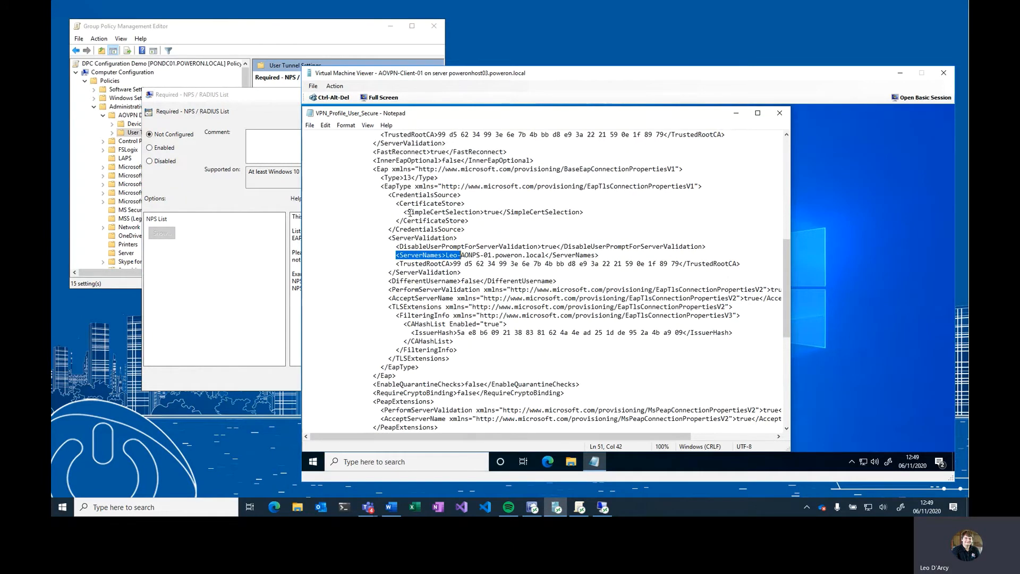
{"action": "left_click", "coordinate": [469, 247]}
{"action": "left_click_drag", "start_coordinate": [447, 255], "coordinate": [546, 255]}
{"action": "key", "text": "ctrl+c"}
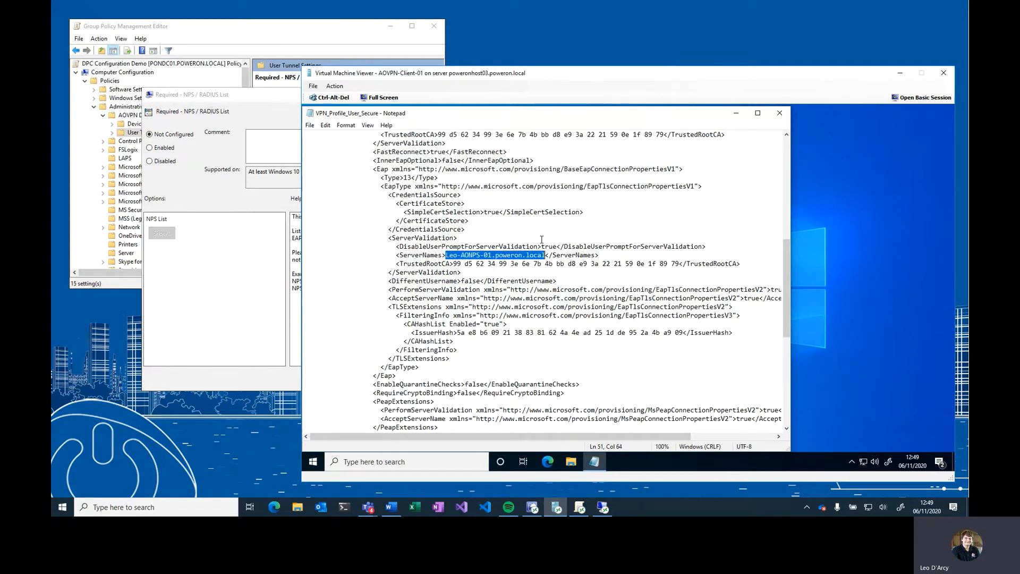
- Enable Required - NPS / RADIUS List, add the copied server name to its NPS List, and save the setting
{"action": "left_click", "coordinate": [149, 148]}
{"action": "left_click", "coordinate": [155, 233]}
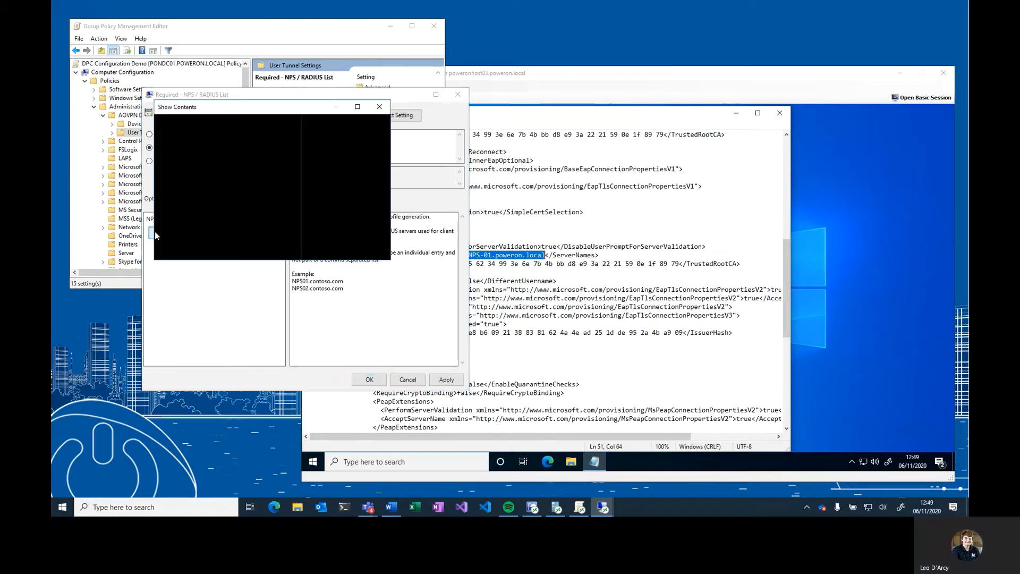
{"action": "left_click", "coordinate": [209, 154]}
{"action": "left_click", "coordinate": [209, 154]}
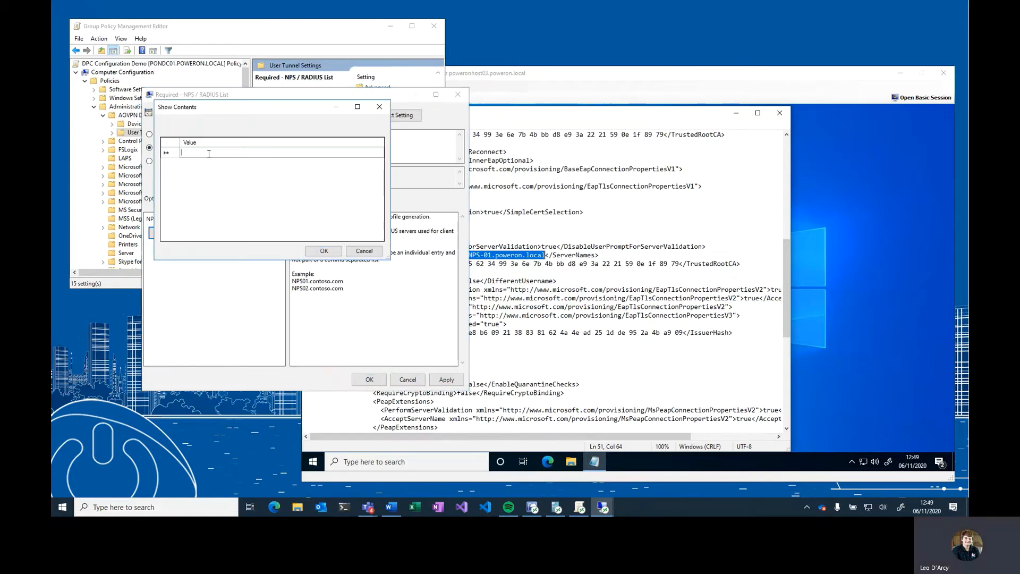
{"action": "key", "text": "ctrl+v"}
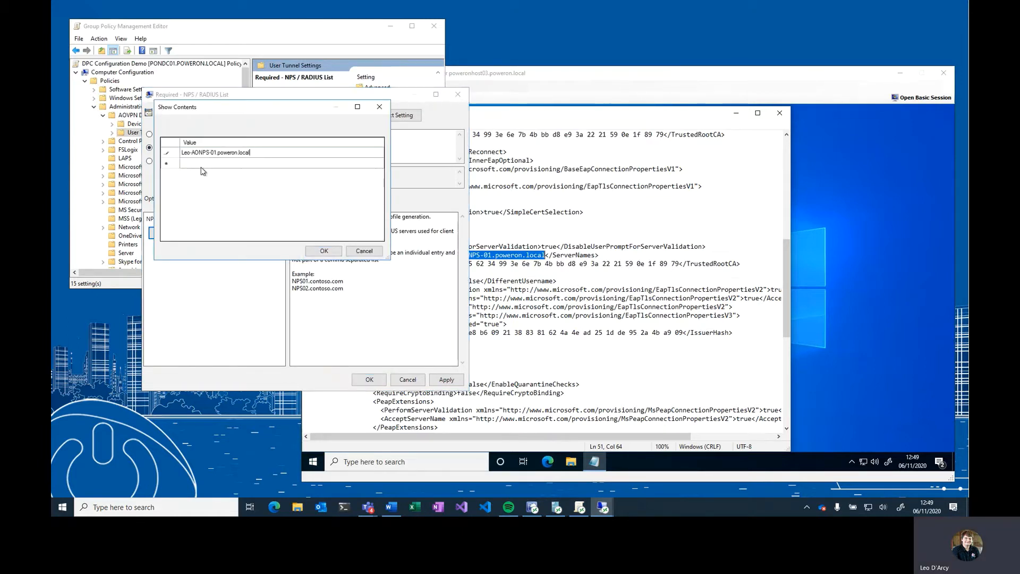
{"action": "left_click", "coordinate": [318, 255]}
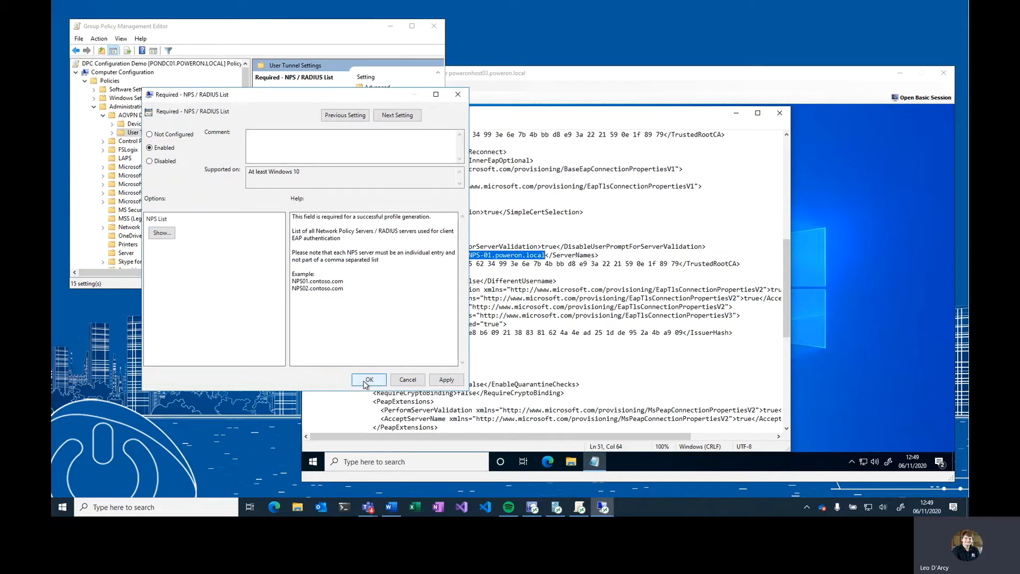
{"action": "left_click", "coordinate": [369, 379]}
- Enable Required - Connection Name with the profile name AOVPN User DPC and save it
{"action": "left_click", "coordinate": [380, 191]}
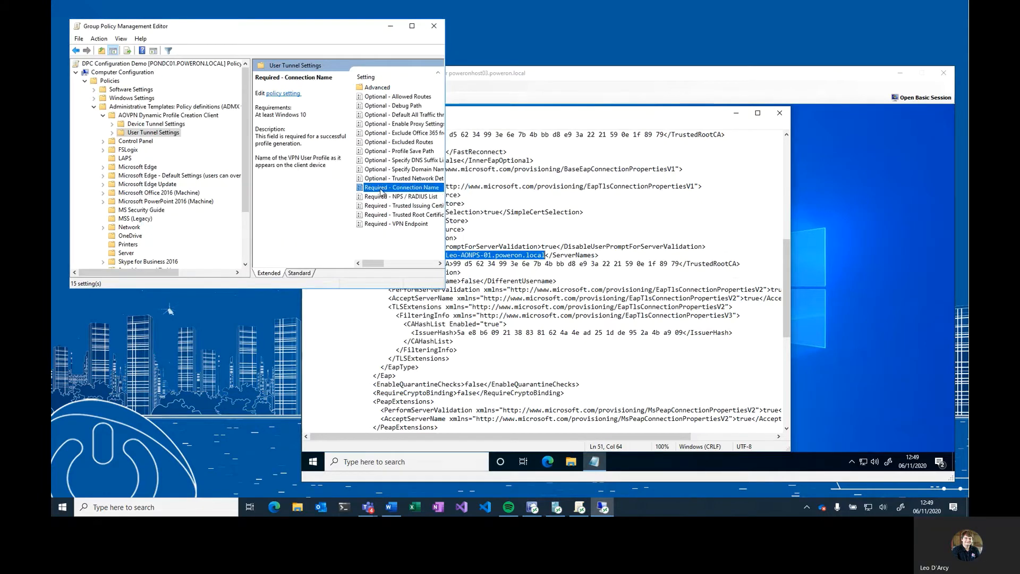
{"action": "double_click", "coordinate": [381, 191]}
{"action": "left_click", "coordinate": [75, 73]}
{"action": "left_click", "coordinate": [102, 156]}
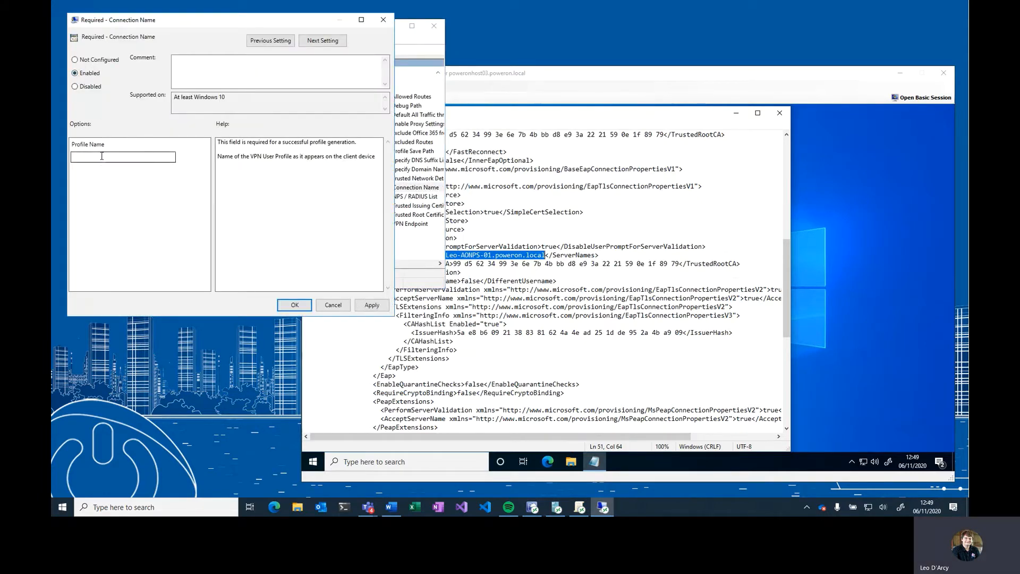
{"action": "left_click", "coordinate": [102, 156]}
{"action": "type", "text": "AOVPN User DPC"}
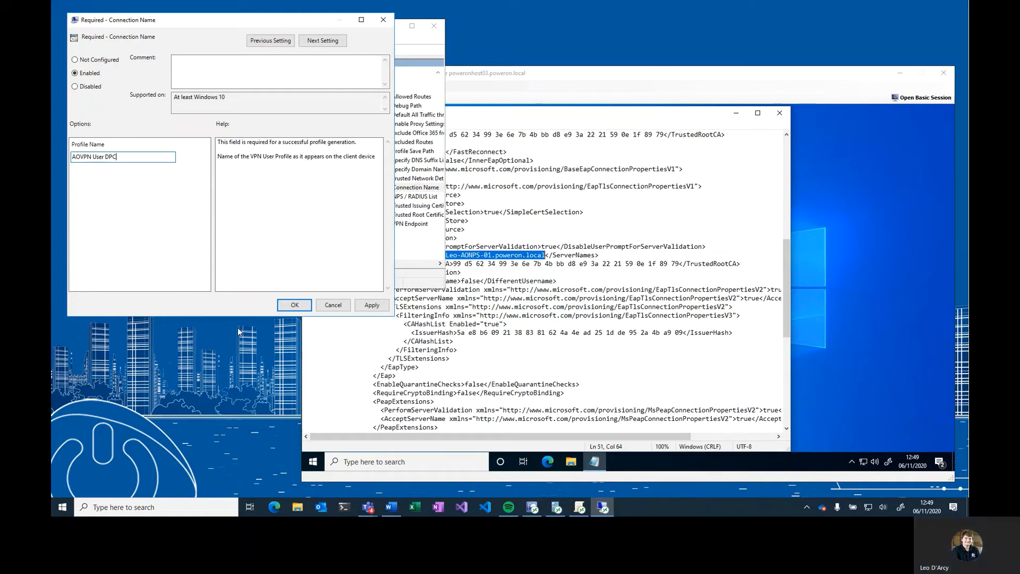
{"action": "left_click", "coordinate": [294, 304]}
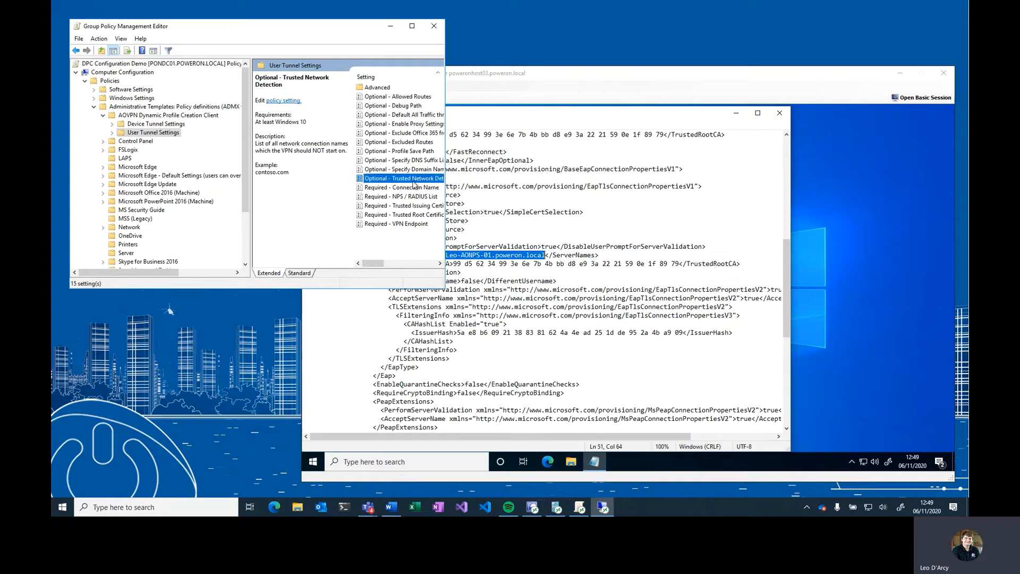
- Copy the TrustedNetworkDetection value PowerON.local from the XML and open Optional - Trusted Network Detection
{"action": "left_click", "coordinate": [489, 179]}
{"action": "scroll", "coordinate": [489, 179], "scroll_direction": "up", "scroll_amount": 12}
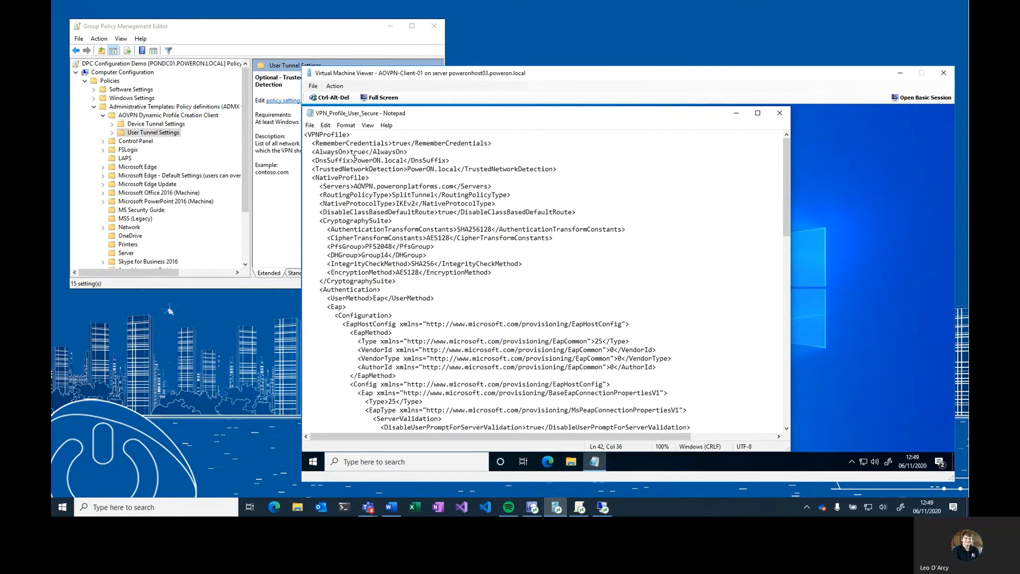
{"action": "left_click_drag", "start_coordinate": [407, 169], "coordinate": [458, 170]}
{"action": "key", "text": "ctrl+c"}
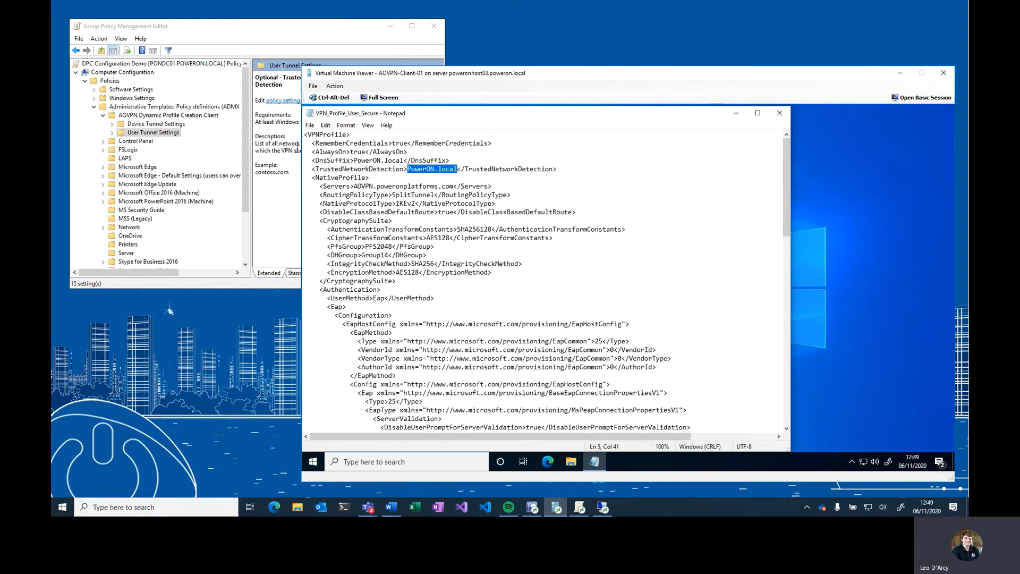
{"action": "left_click", "coordinate": [297, 144]}
{"action": "double_click", "coordinate": [393, 180]}
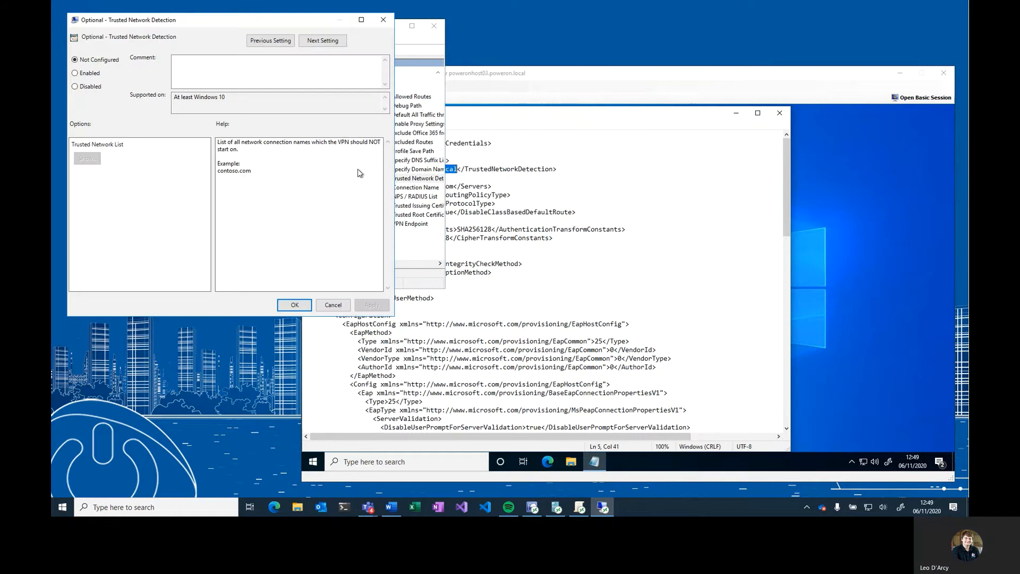
- Enable Trusted Network Detection, paste PowerON.local into its Trusted Network List, and save the setting
{"action": "left_click", "coordinate": [84, 79]}
{"action": "left_click", "coordinate": [87, 158]}
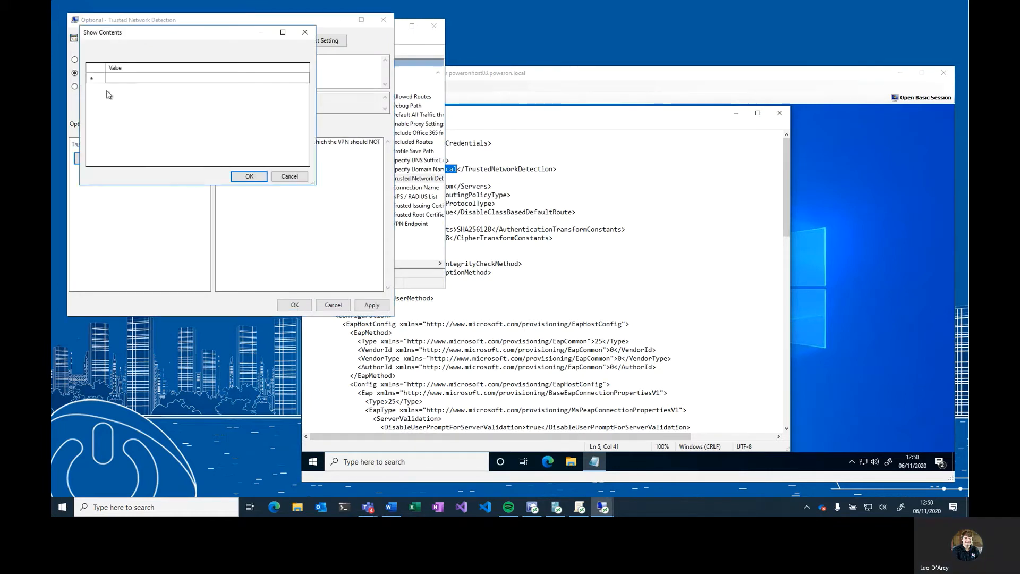
{"action": "left_click", "coordinate": [113, 80]}
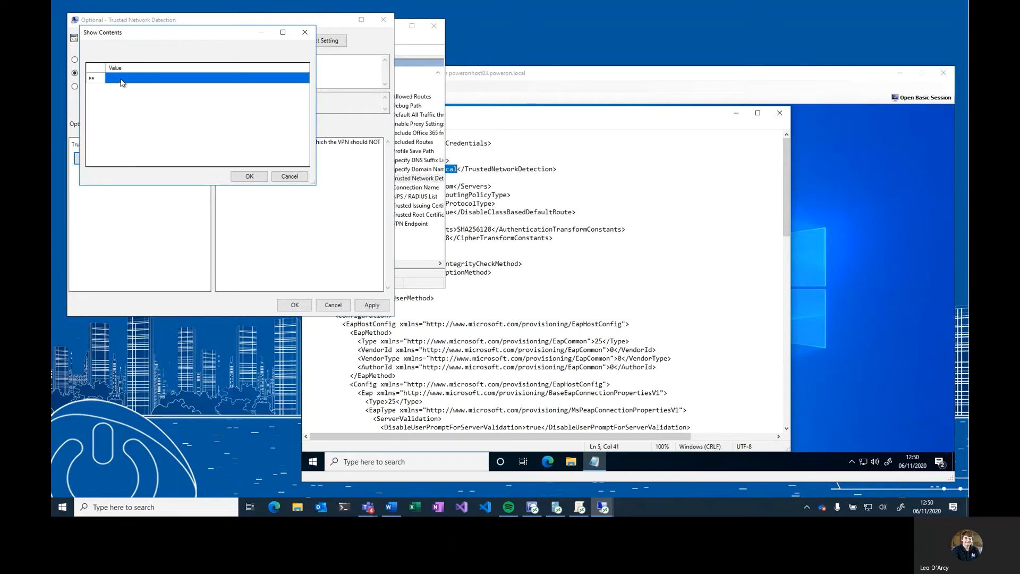
{"action": "left_click", "coordinate": [133, 85]}
{"action": "type", "text": "poweron.local"}
{"action": "left_click", "coordinate": [249, 176]}
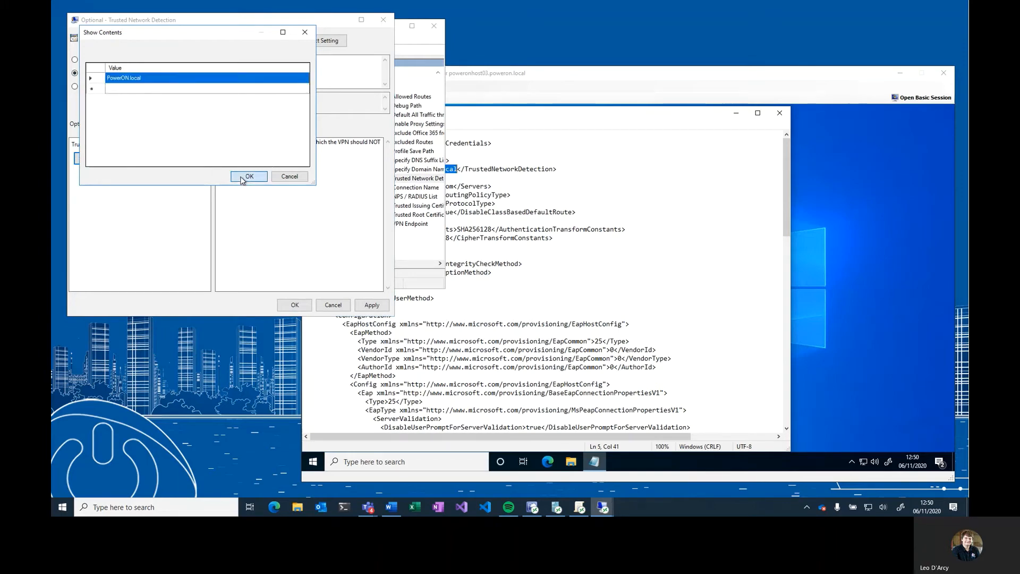
{"action": "left_click", "coordinate": [287, 307]}
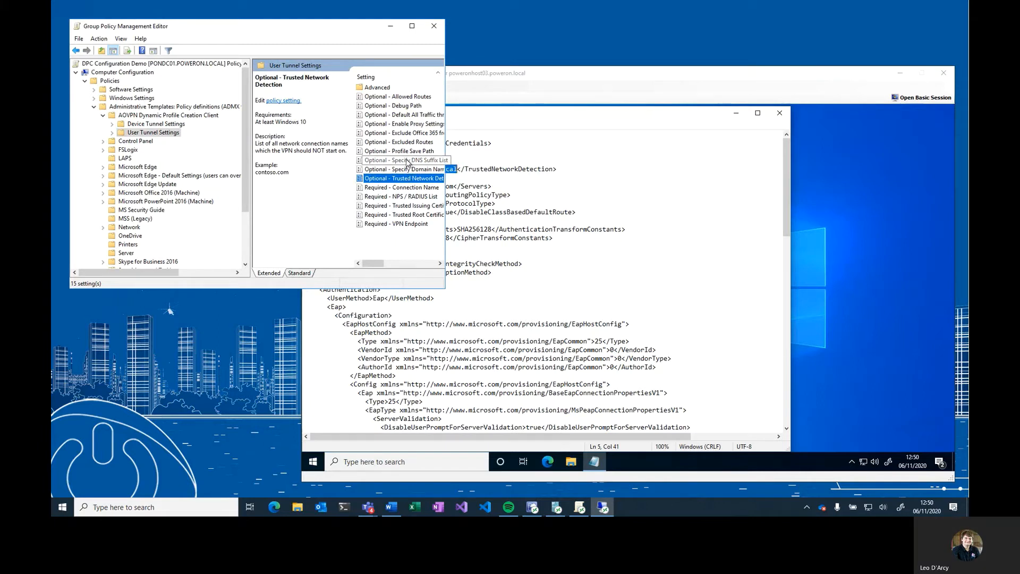
- Enable Optional - Specify DNS Suffix List and paste PowerON.local into its DNS Suffix List
{"action": "double_click", "coordinate": [408, 161]}
{"action": "left_click", "coordinate": [99, 98]}
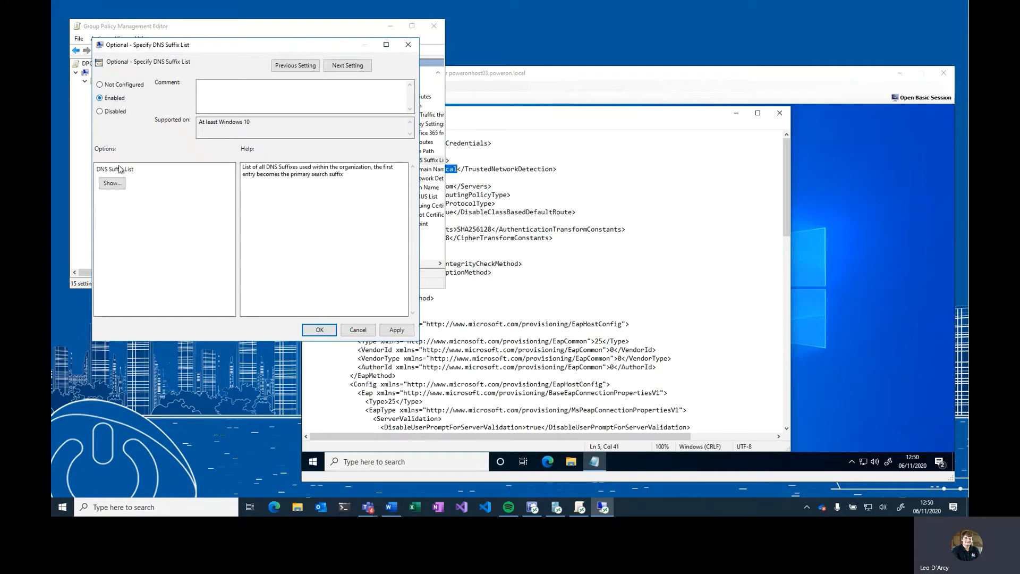
{"action": "left_click", "coordinate": [112, 183]}
{"action": "left_click", "coordinate": [160, 103]}
{"action": "left_click", "coordinate": [160, 103]}
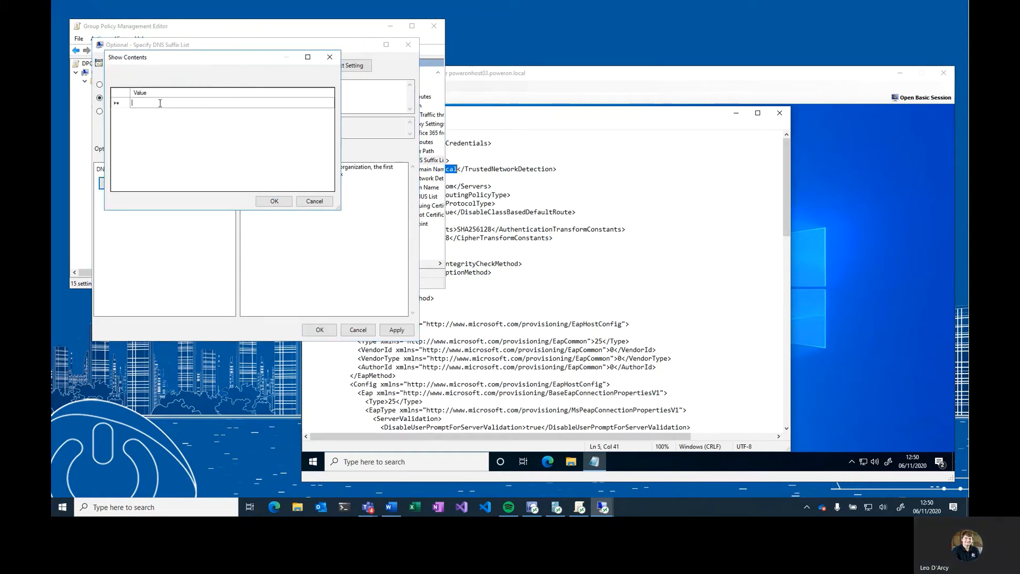
{"action": "key", "text": "ctrl+v"}
{"action": "left_click", "coordinate": [274, 201]}
- Compare the DnsSuffix value in the XML and save the DNS Suffix List setting
{"action": "left_click", "coordinate": [534, 183]}
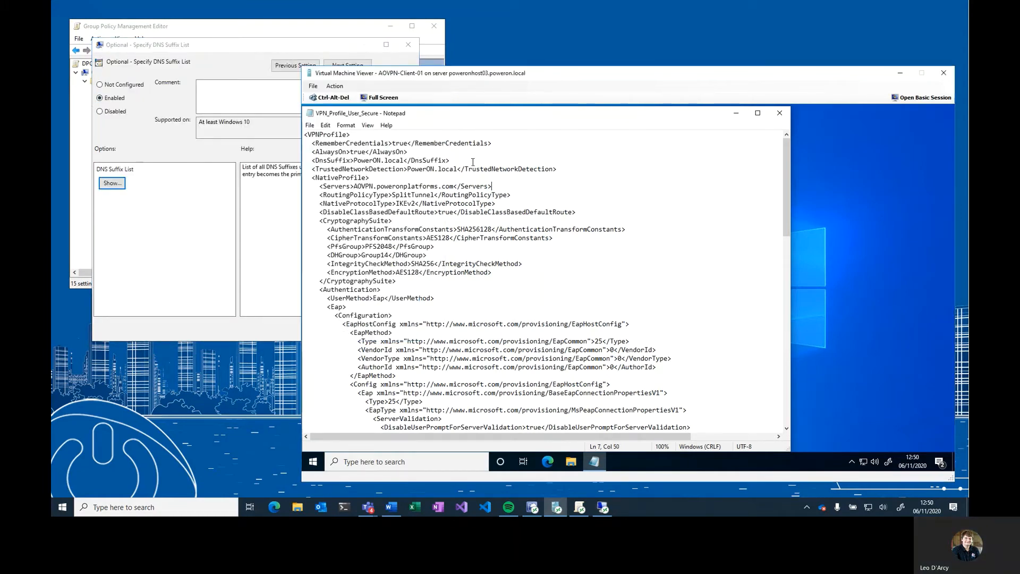
{"action": "left_click_drag", "start_coordinate": [355, 160], "coordinate": [406, 160]}
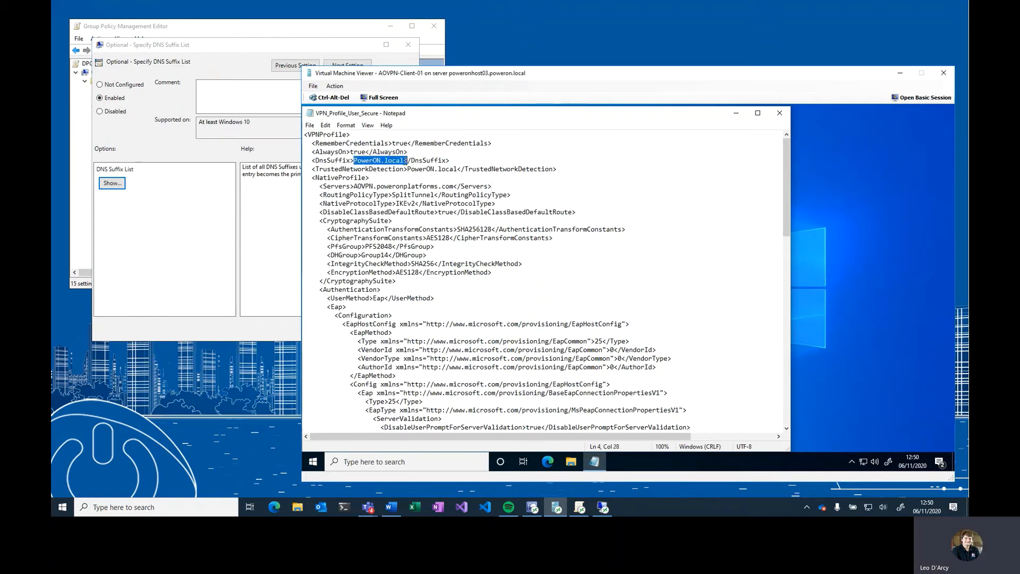
{"action": "left_click", "coordinate": [397, 169]}
{"action": "left_click", "coordinate": [170, 181]}
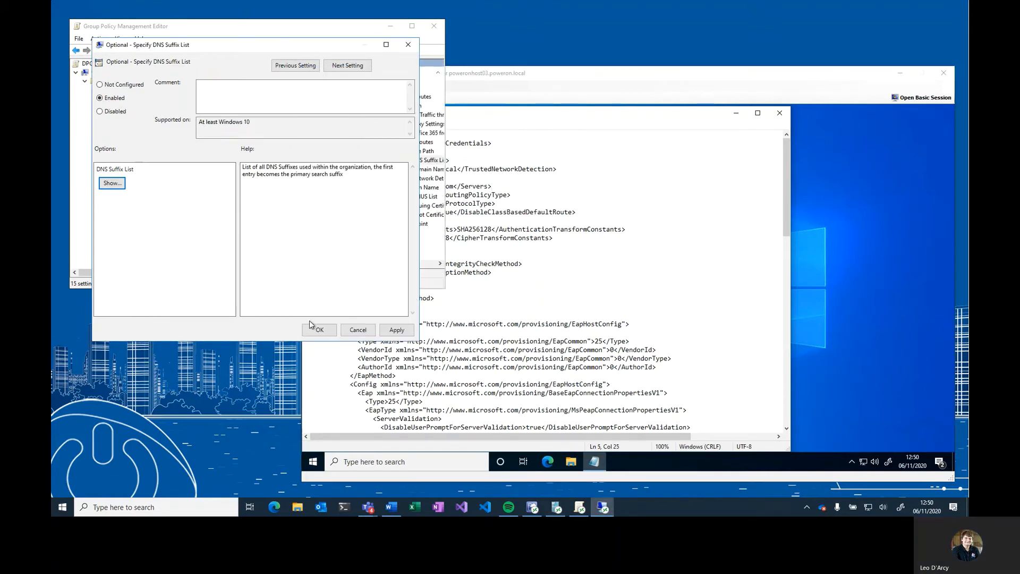
{"action": "left_click", "coordinate": [319, 330]}
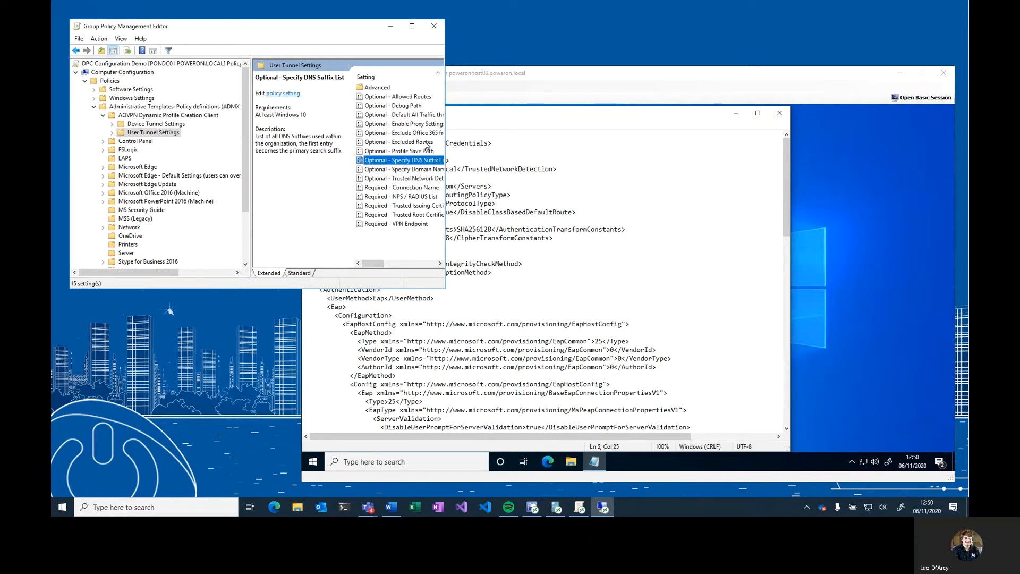
- Review the Route entries at the end of the XML, enable Optional - Allowed Routes and open its Route List
{"action": "left_click", "coordinate": [515, 145]}
{"action": "scroll", "coordinate": [539, 180], "scroll_direction": "down", "scroll_amount": 15}
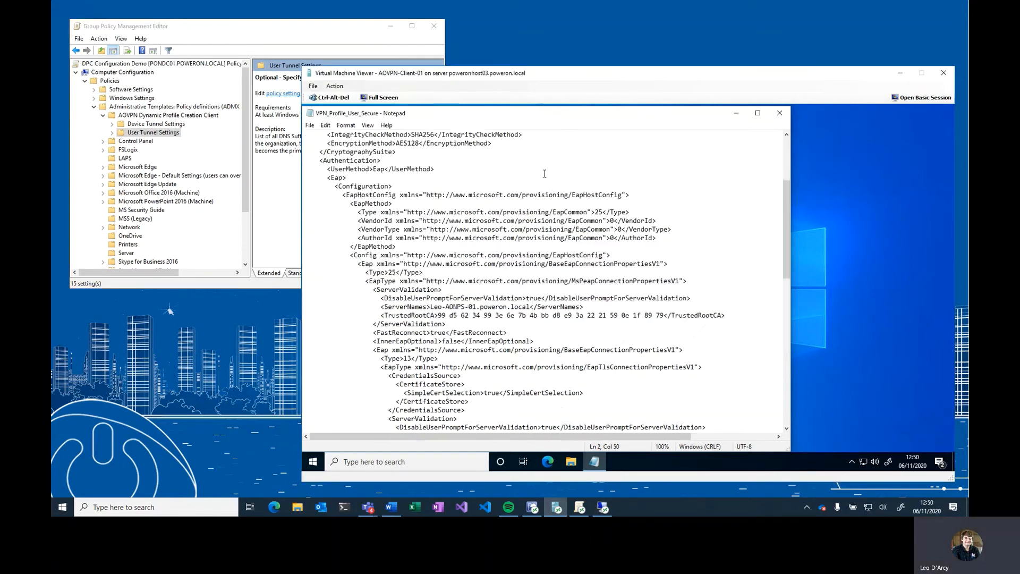
{"action": "scroll", "coordinate": [539, 180], "scroll_direction": "down", "scroll_amount": 8}
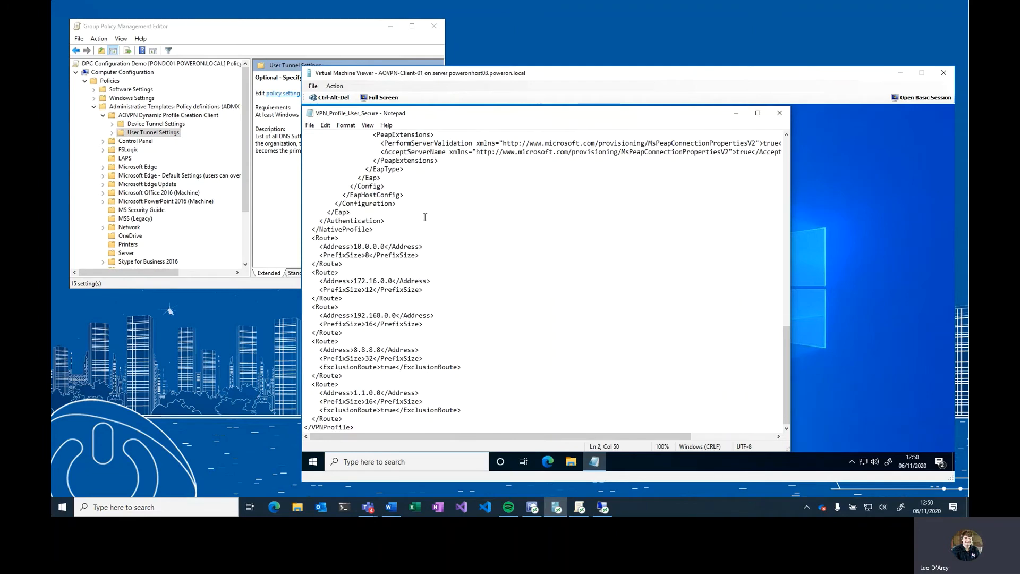
{"action": "left_click", "coordinate": [288, 170]}
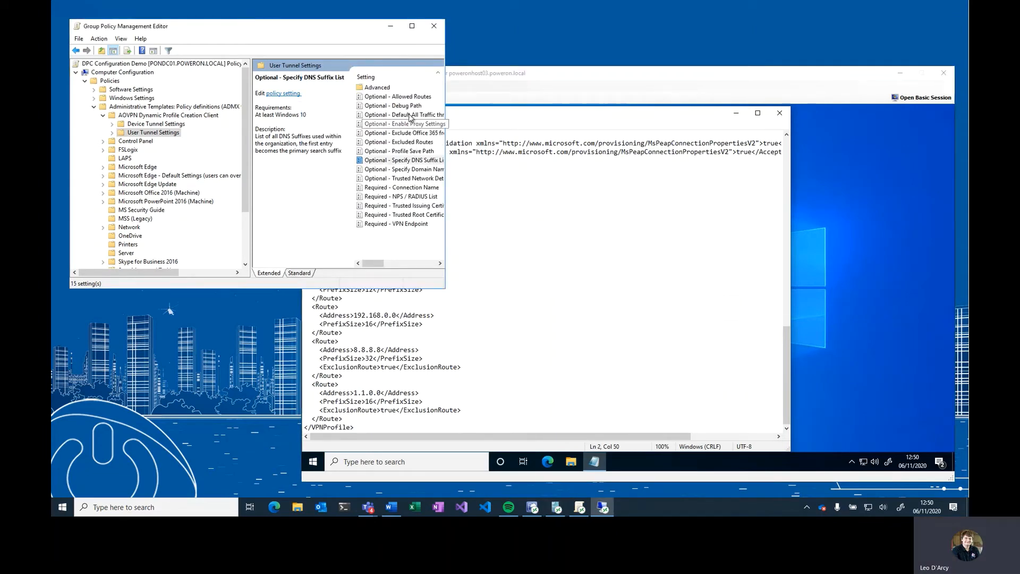
{"action": "double_click", "coordinate": [413, 97]}
{"action": "left_click", "coordinate": [134, 123]}
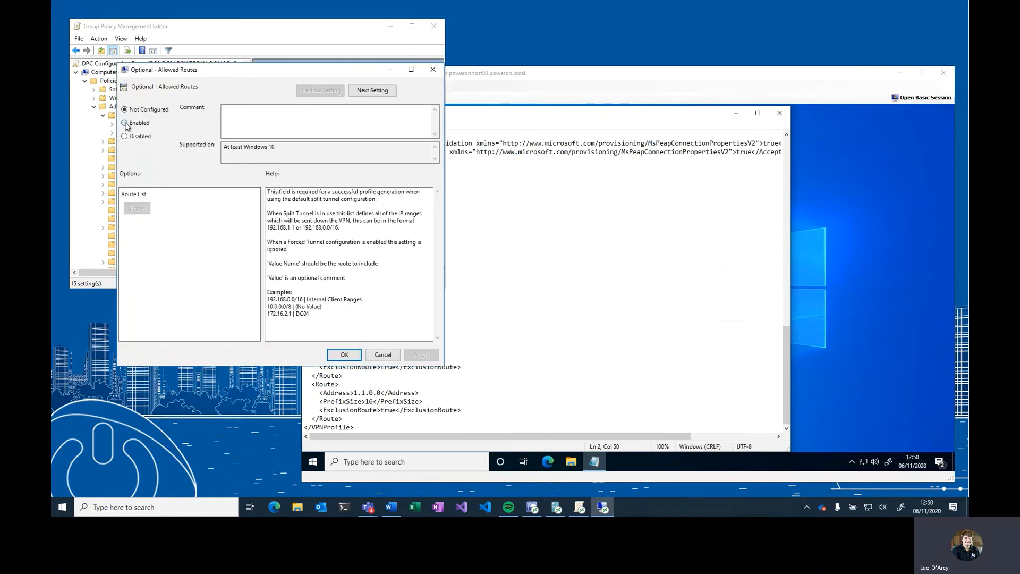
{"action": "left_click", "coordinate": [137, 208]}
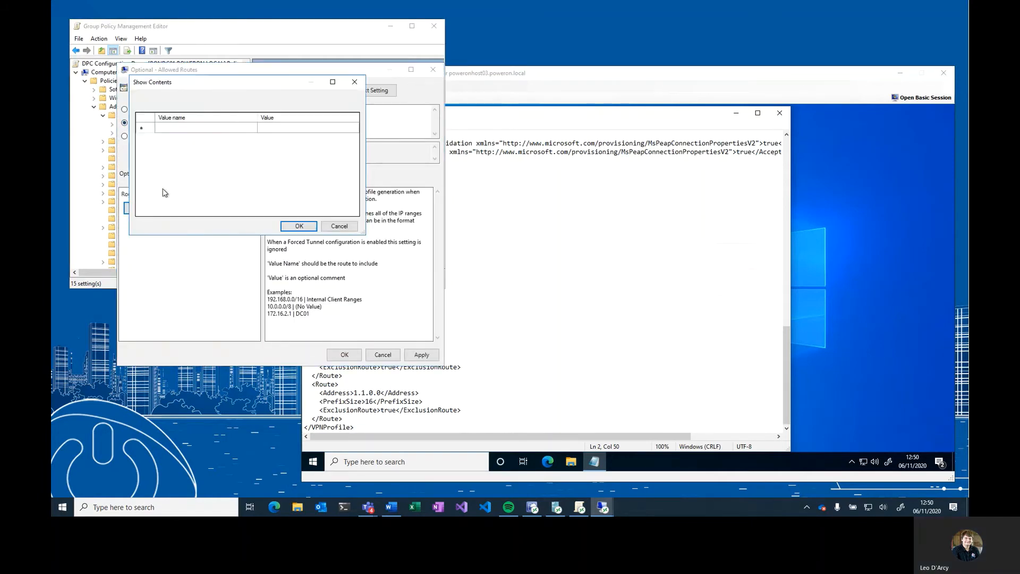
- Add the route 10.0.0.0/8 with the value Server Networks to the Allowed Routes list
{"action": "left_click", "coordinate": [187, 128]}
{"action": "left_click", "coordinate": [187, 129]}
{"action": "type", "text": "10.0.0"}
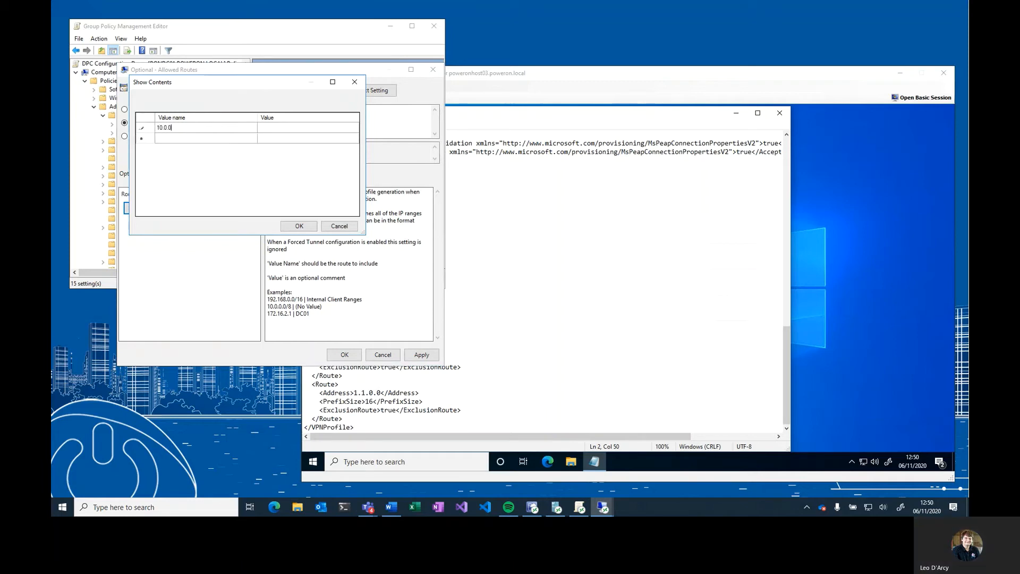
{"action": "type", "text": ".0/8"}
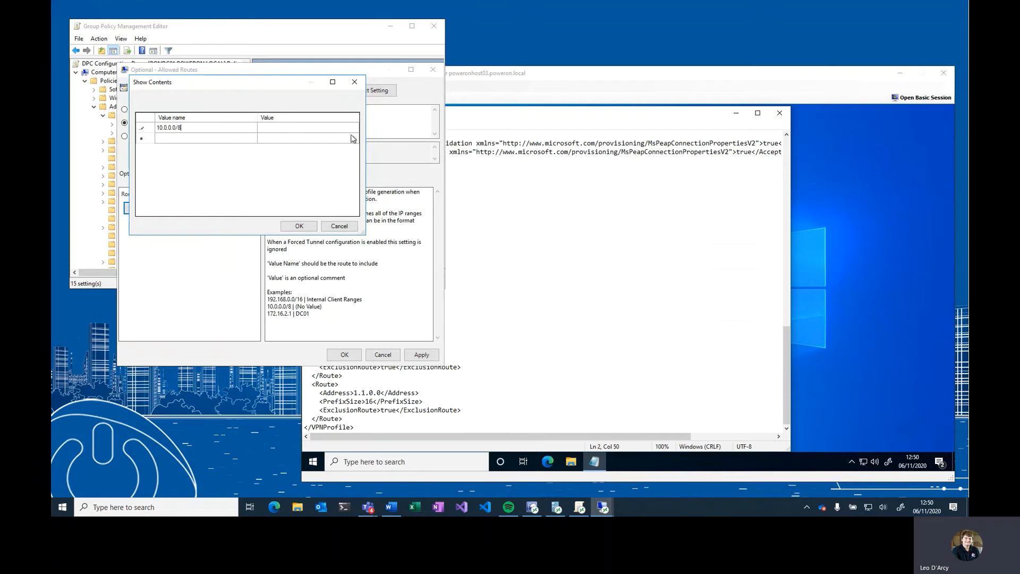
{"action": "left_click", "coordinate": [319, 129]}
{"action": "left_click", "coordinate": [318, 129]}
{"action": "type", "text": "Server Networks"}
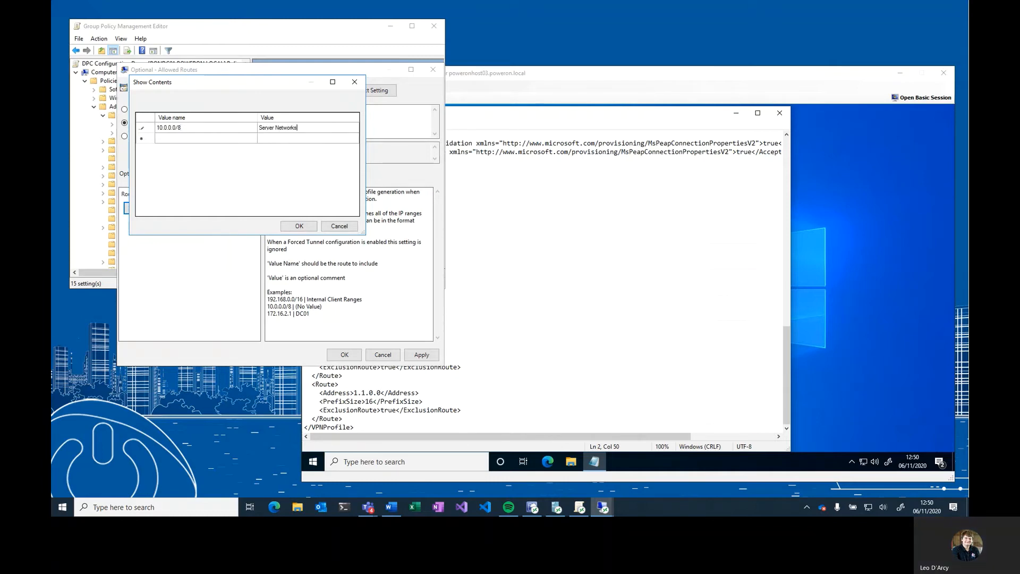
- Add the route 172.16.0.0/12 with the value DMZ Networks to the Allowed Routes list
{"action": "left_click", "coordinate": [660, 287]}
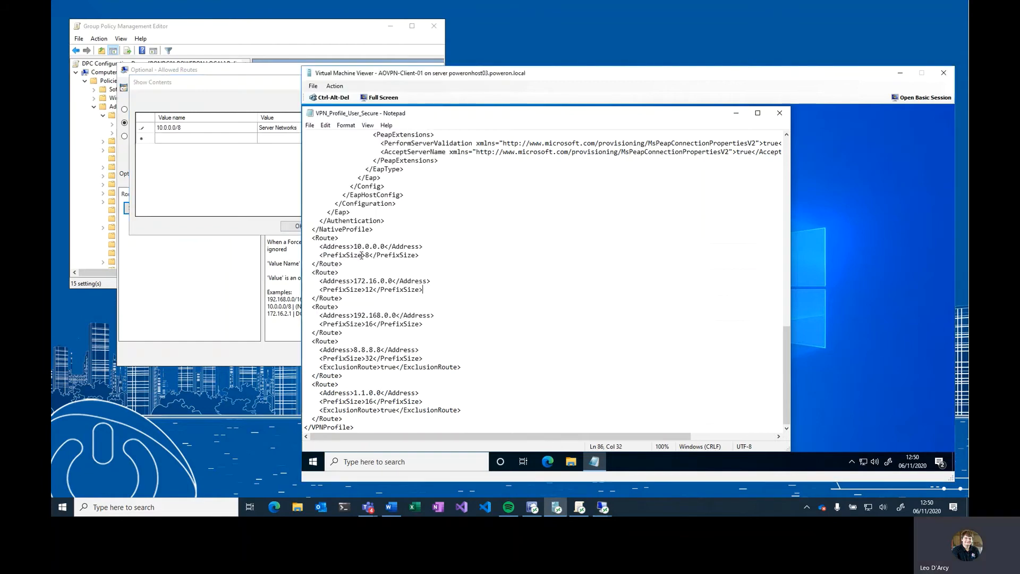
{"action": "left_click_drag", "start_coordinate": [354, 247], "coordinate": [386, 244]}
{"action": "left_click", "coordinate": [355, 290]}
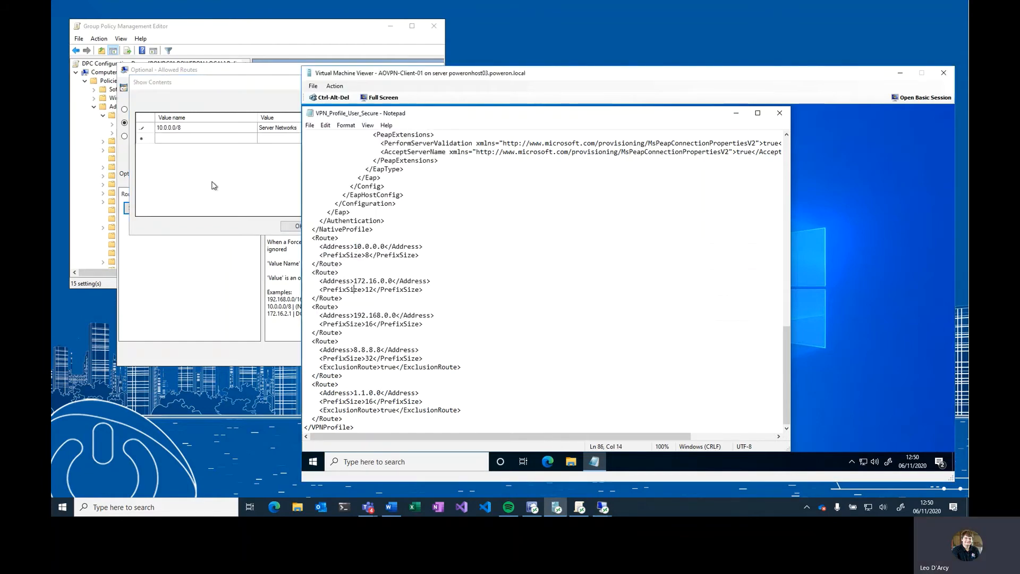
{"action": "left_click", "coordinate": [207, 143]}
{"action": "left_click", "coordinate": [198, 140]}
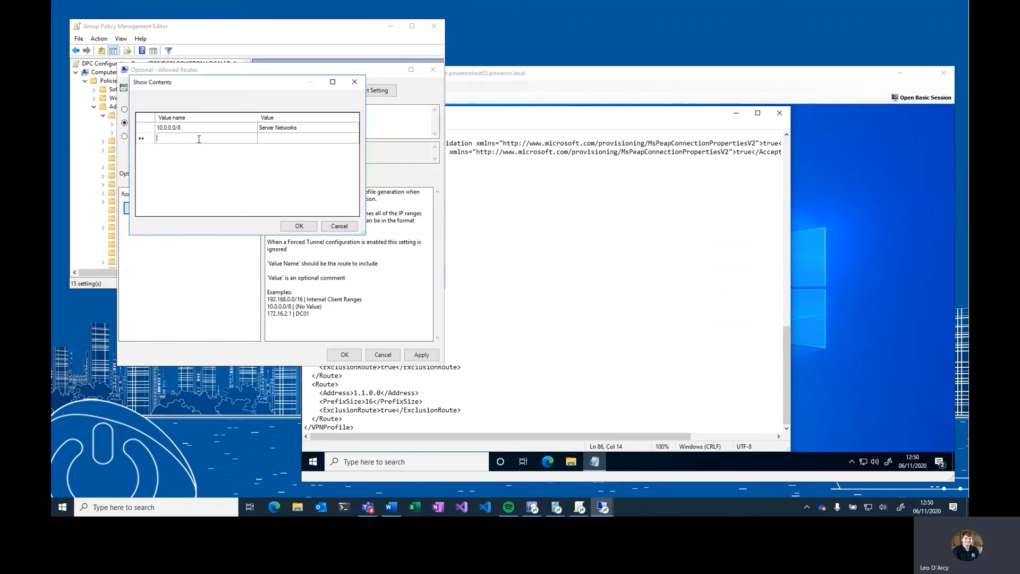
{"action": "type", "text": "172.16.0.0/12"}
{"action": "left_click", "coordinate": [310, 143]}
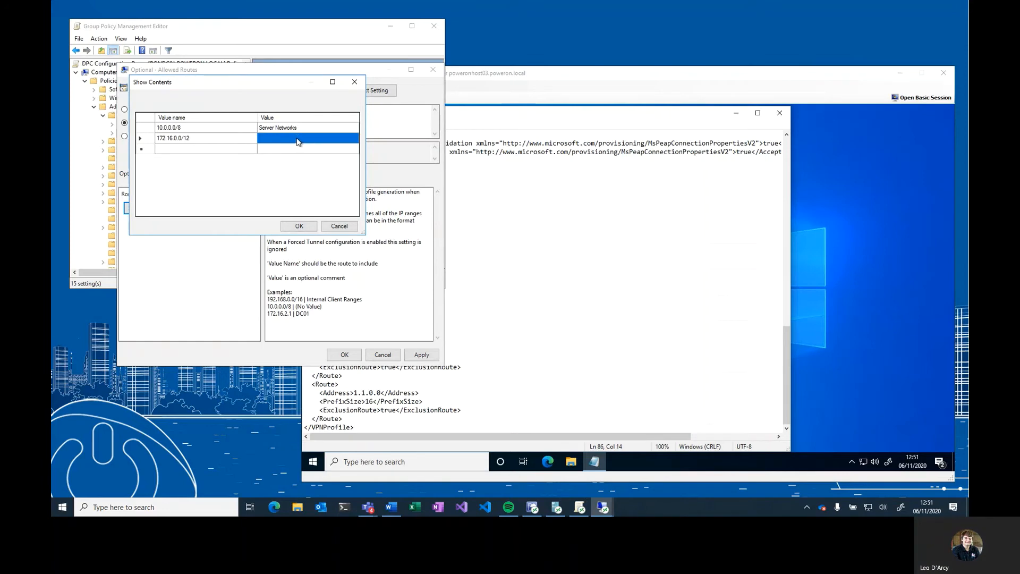
{"action": "left_click", "coordinate": [299, 141]}
{"action": "type", "text": "DMZ Networks"}
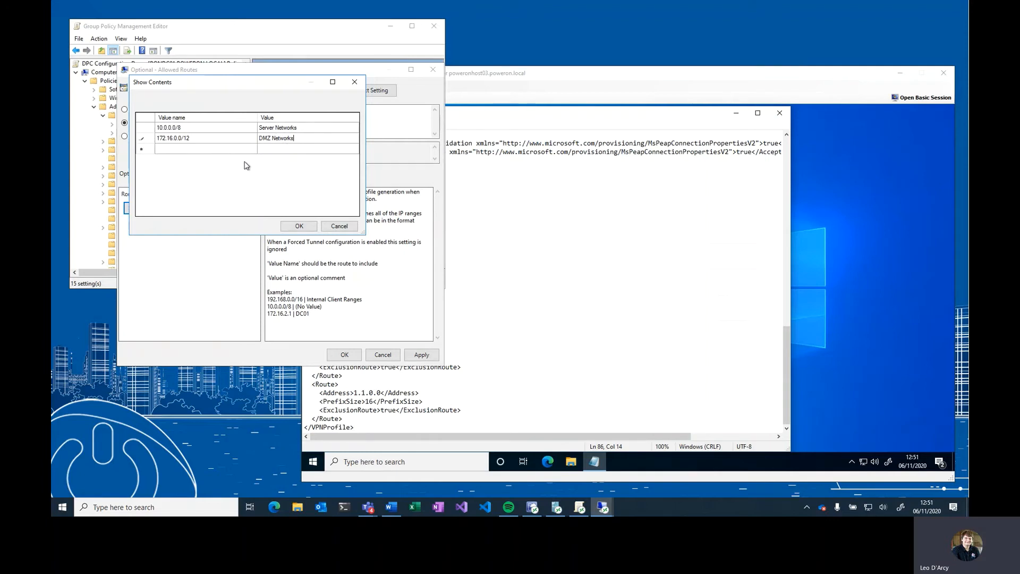
- Add the route 192.168.0.0/16 with the value Client Networks and save the Allowed Routes setting
{"action": "left_click", "coordinate": [553, 244]}
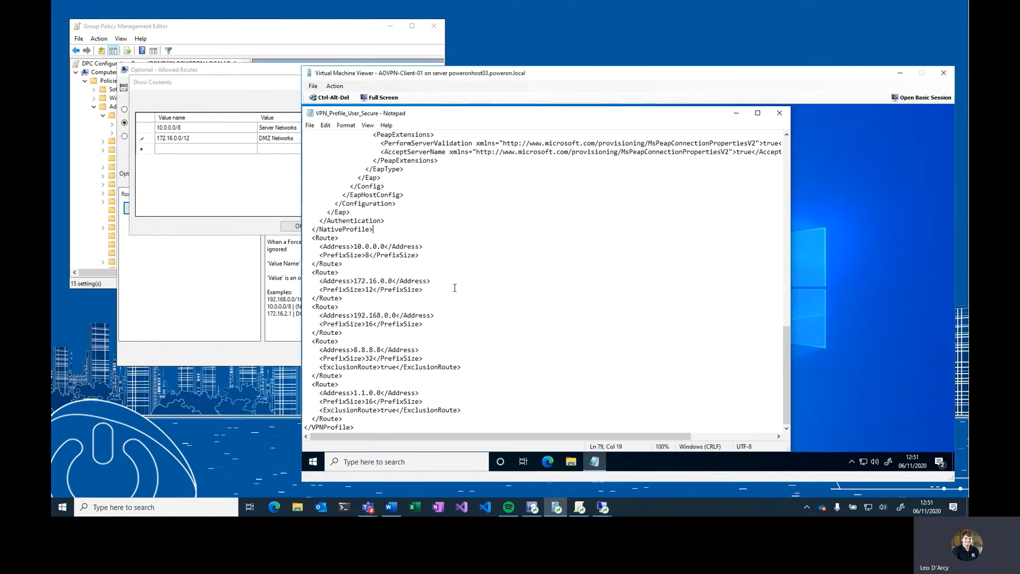
{"action": "left_click", "coordinate": [168, 148]}
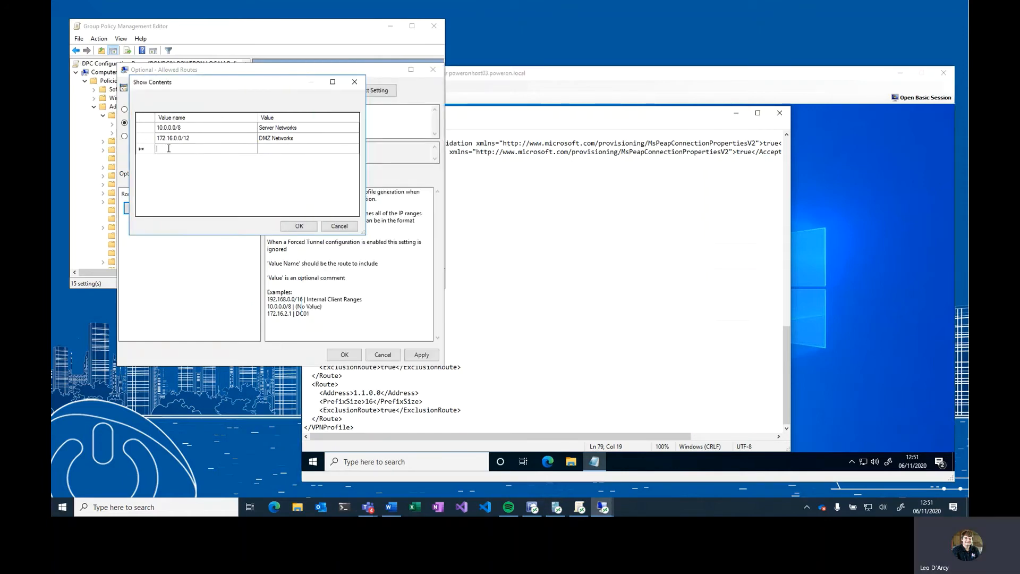
{"action": "type", "text": "192.168."}
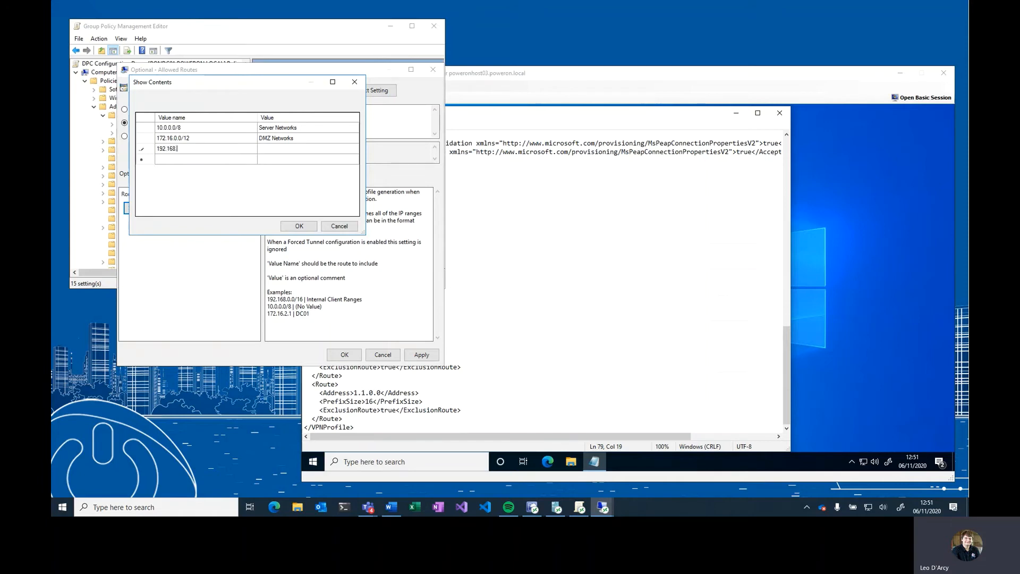
{"action": "type", "text": "0.0/16"}
{"action": "left_click", "coordinate": [293, 153]}
{"action": "left_click", "coordinate": [288, 149]}
{"action": "type", "text": "Client Networks"}
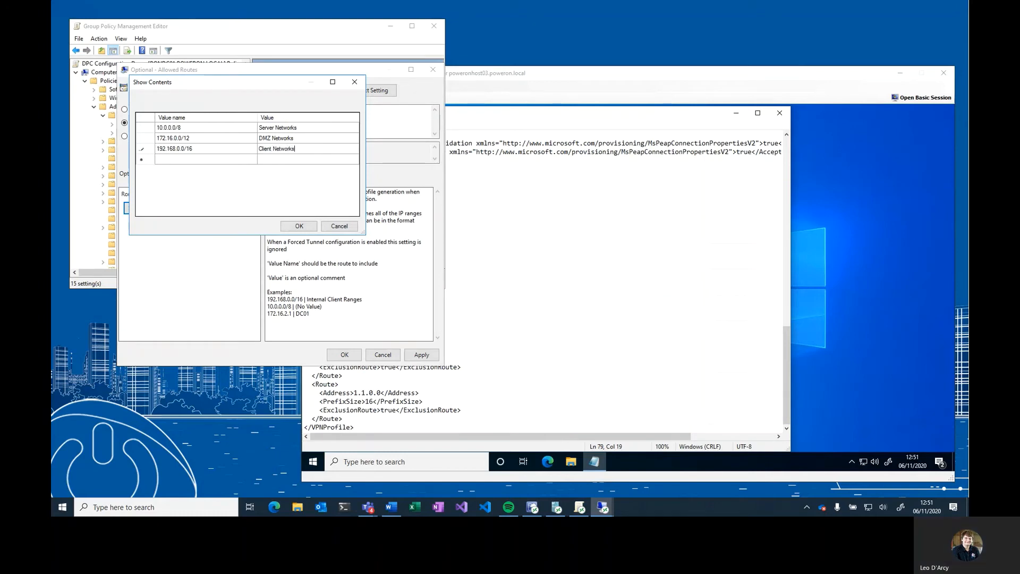
{"action": "left_click", "coordinate": [294, 228]}
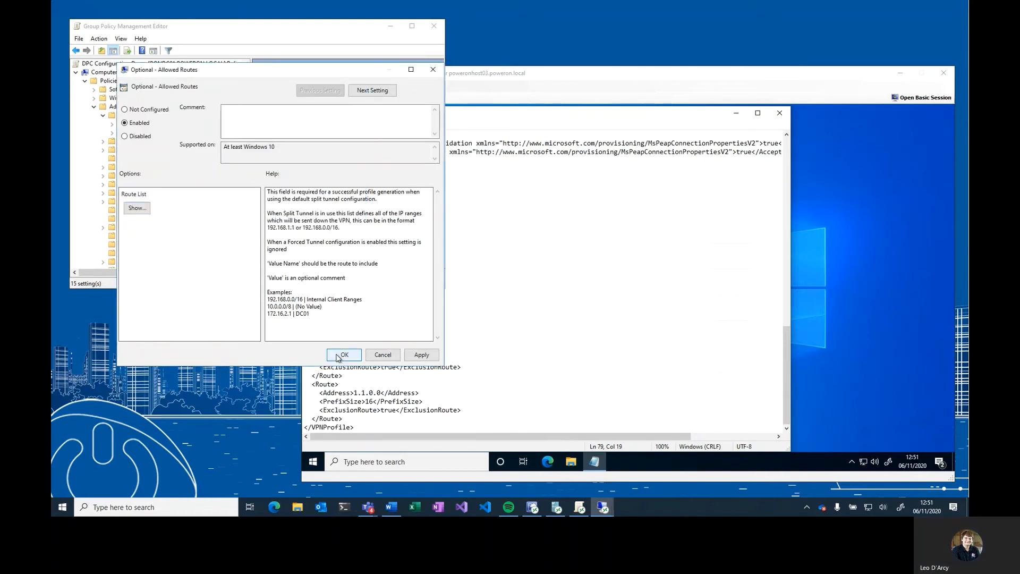
{"action": "left_click", "coordinate": [343, 354]}
- Enable Optional - Excluded Routes and add the excluded route 8.8.8.8 with the value Google DNS
{"action": "left_click", "coordinate": [332, 368]}
{"action": "left_click_drag", "start_coordinate": [331, 367], "coordinate": [412, 368]}
{"action": "left_click", "coordinate": [408, 411]}
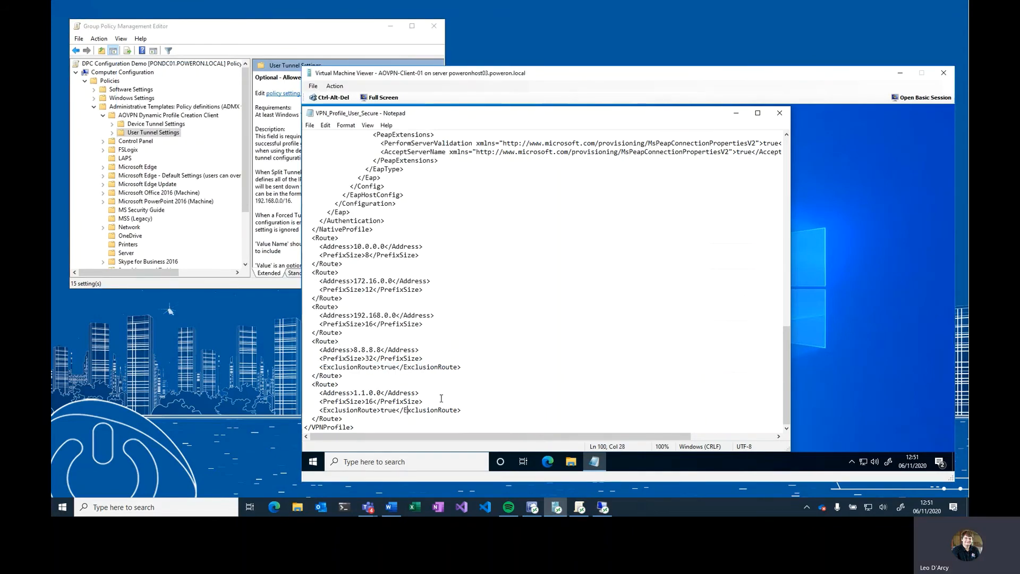
{"action": "left_click", "coordinate": [277, 155]}
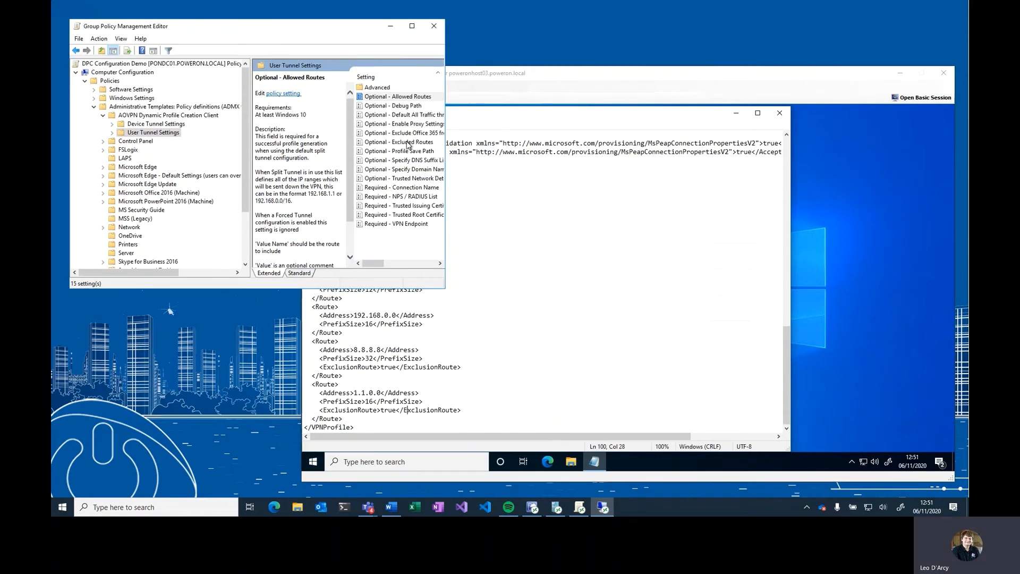
{"action": "double_click", "coordinate": [409, 143]}
{"action": "left_click", "coordinate": [149, 148]}
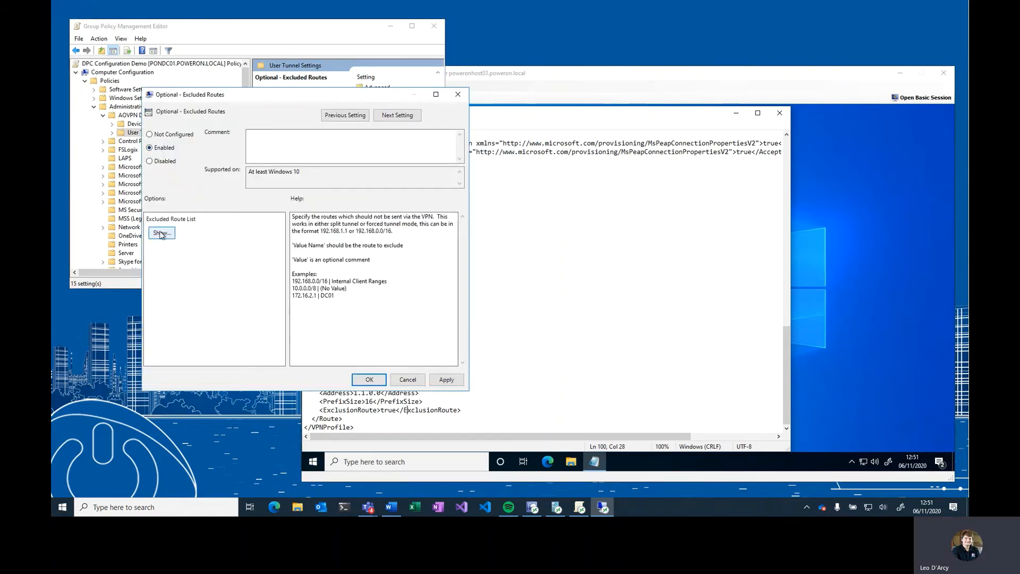
{"action": "left_click", "coordinate": [161, 233]}
{"action": "left_click", "coordinate": [194, 153]}
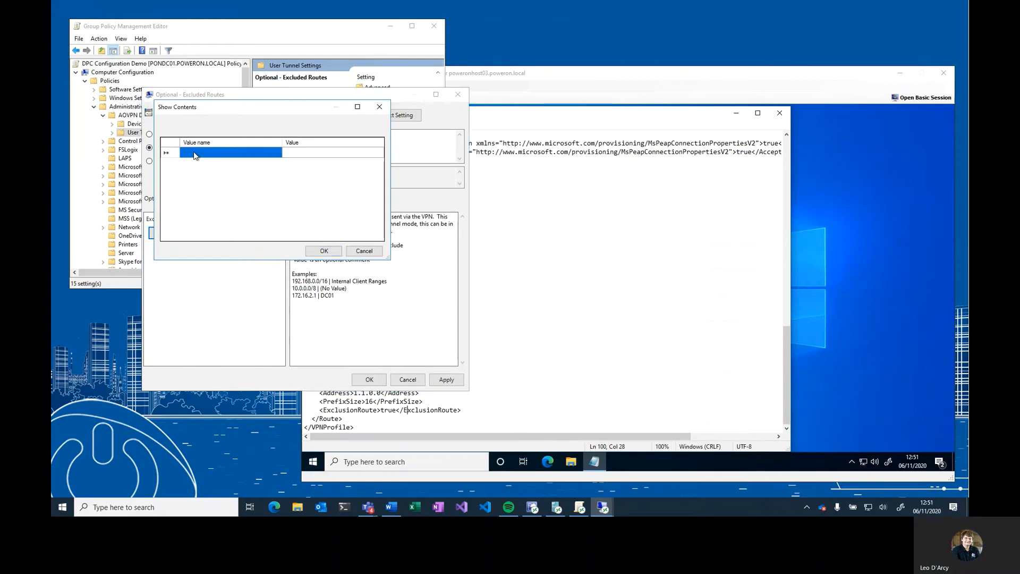
{"action": "left_click", "coordinate": [195, 154]}
{"action": "type", "text": "8.8."}
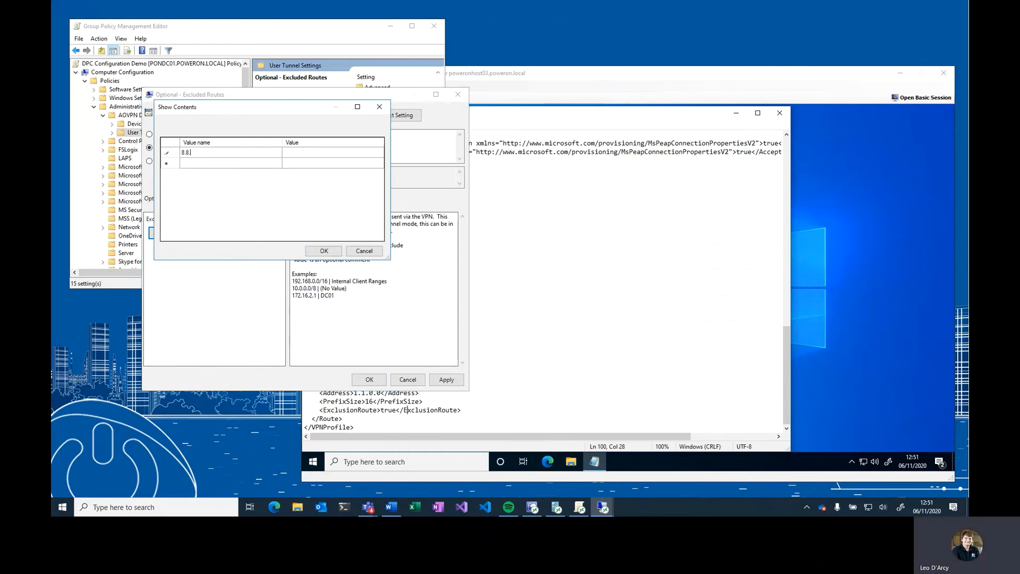
{"action": "type", "text": "8.8"}
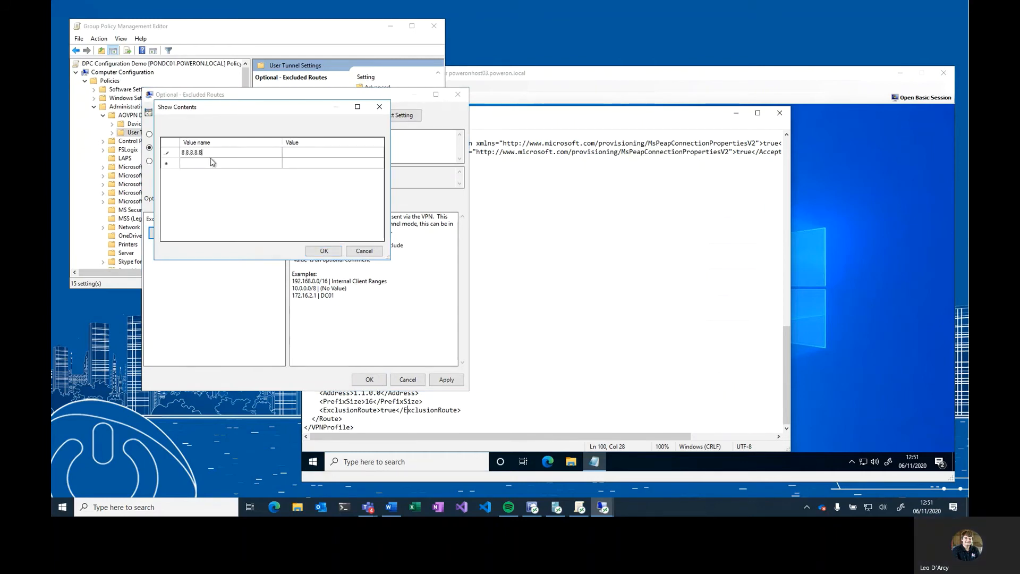
{"action": "left_click", "coordinate": [300, 152]}
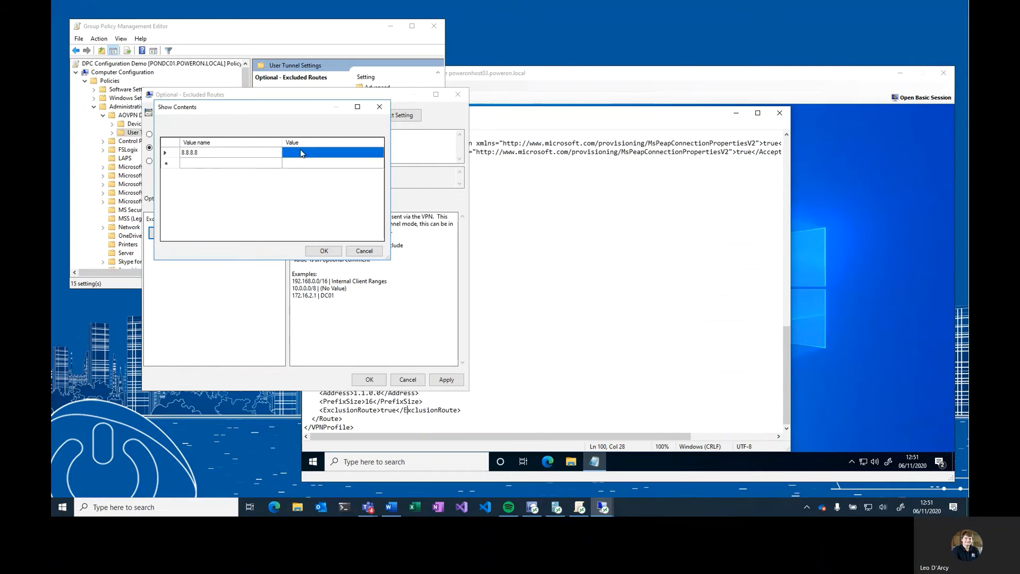
{"action": "left_click", "coordinate": [299, 151]}
{"action": "type", "text": "Google DNS"}
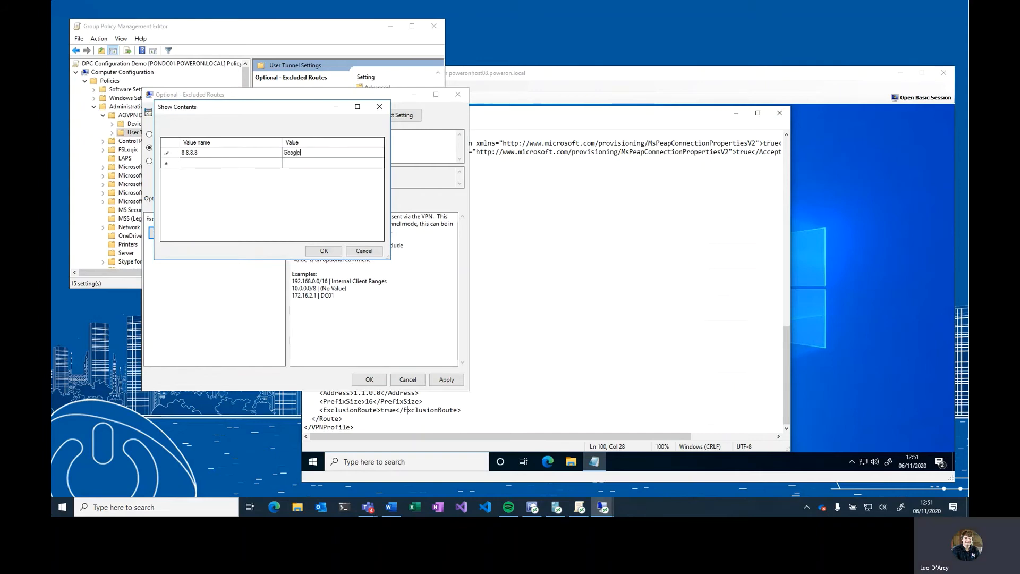
- Add an excluded route for 1.1.0 with the value Random IP and save the Excluded Routes setting
{"action": "left_click", "coordinate": [257, 165]}
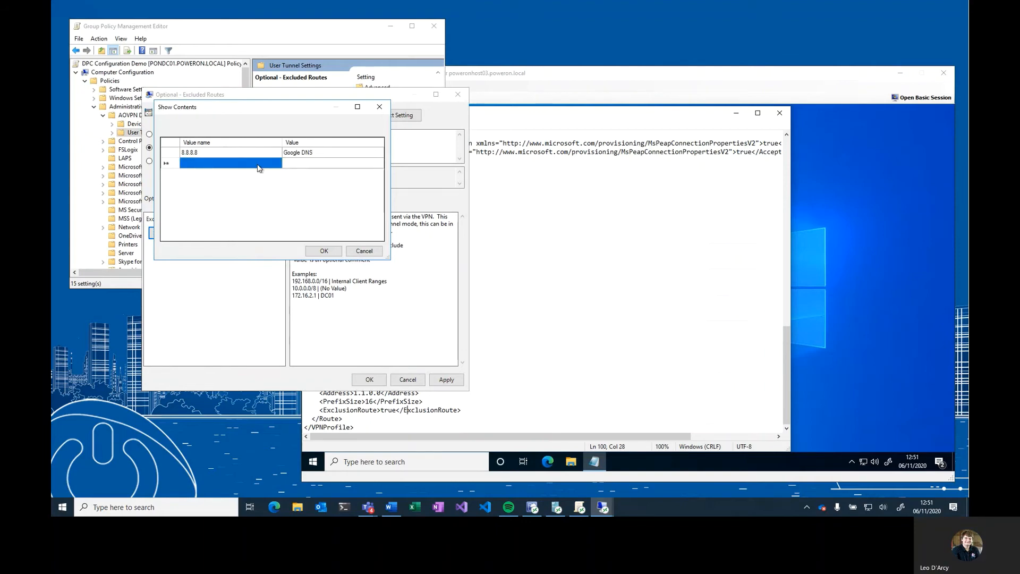
{"action": "left_click", "coordinate": [241, 165]}
{"action": "type", "text": "1.1.0.0"}
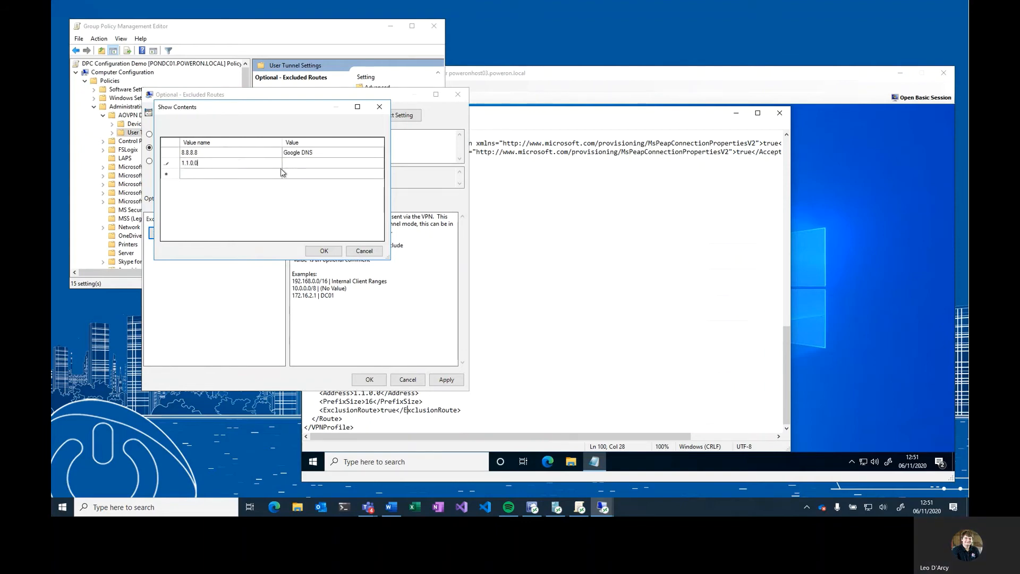
{"action": "left_click", "coordinate": [321, 164]}
{"action": "left_click", "coordinate": [322, 164]}
{"action": "type", "text": "Random IP"}
{"action": "left_click", "coordinate": [325, 251]}
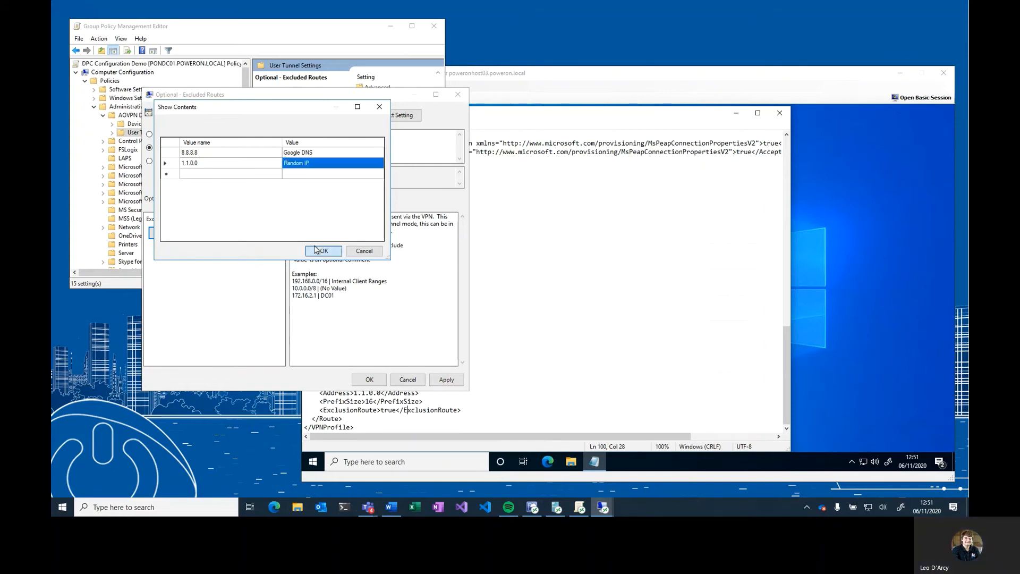
{"action": "left_click", "coordinate": [369, 380]}
- Review the CryptographySuite section at the top of the VPN profile XML
{"action": "left_click", "coordinate": [446, 349]}
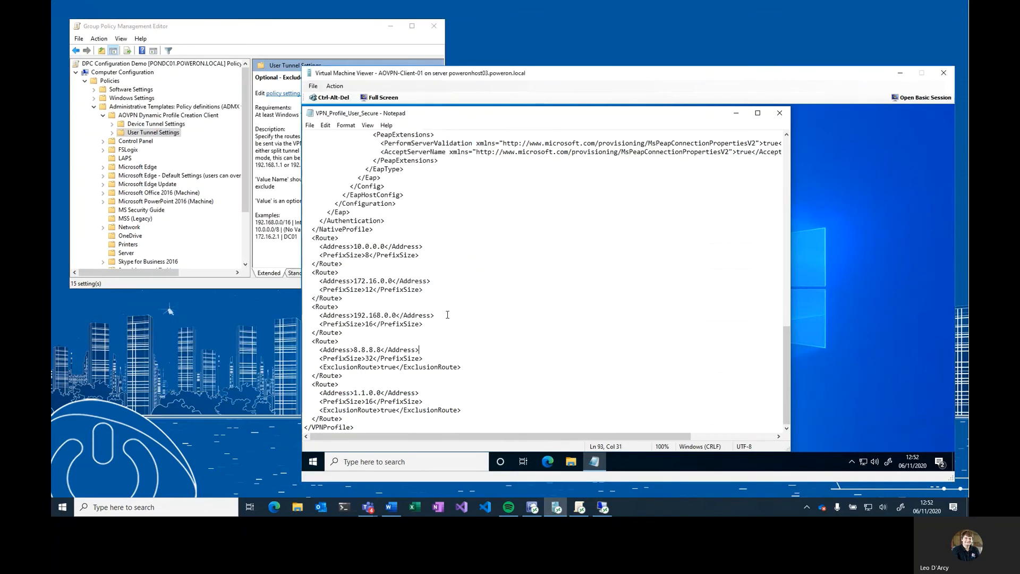
{"action": "scroll", "coordinate": [448, 315], "scroll_direction": "up", "scroll_amount": 5}
{"action": "left_click", "coordinate": [285, 168]}
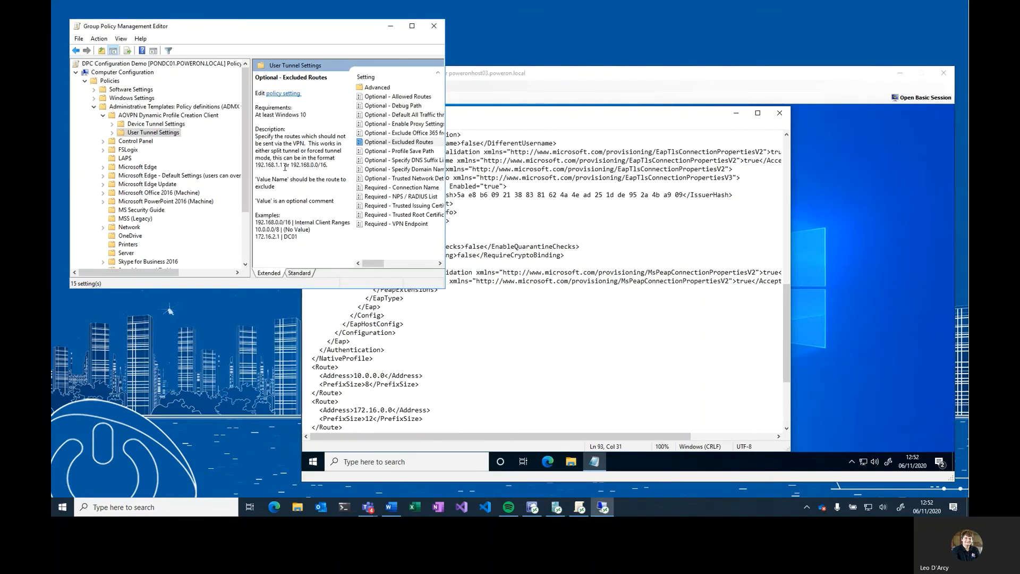
{"action": "left_click", "coordinate": [413, 27]}
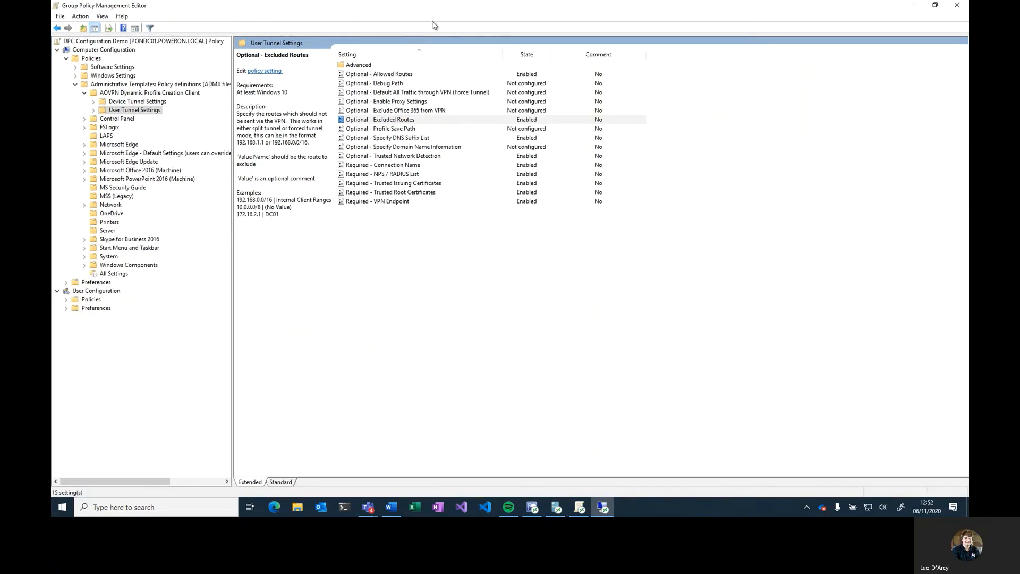
{"action": "double_click", "coordinate": [536, 9]}
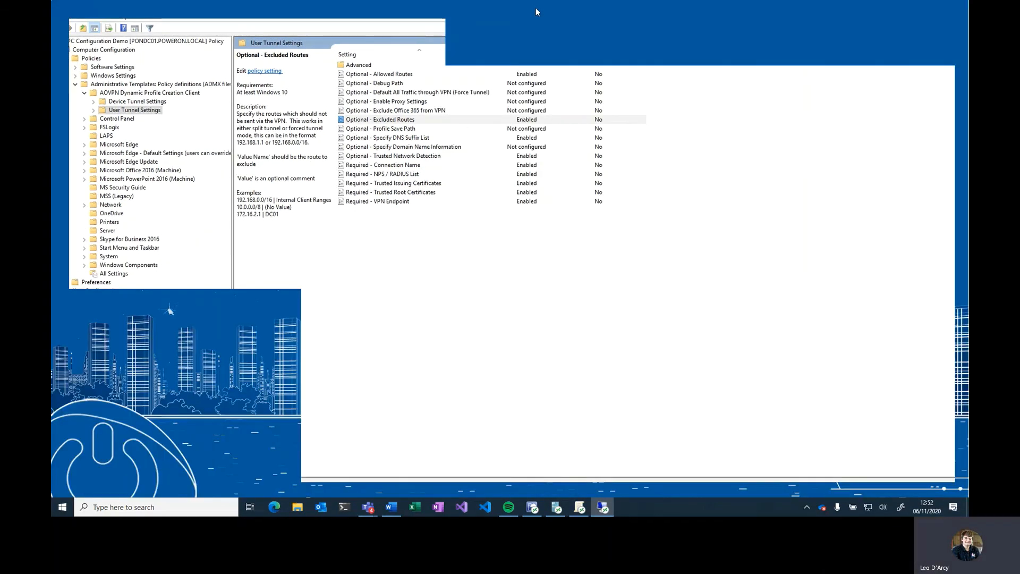
{"action": "left_click", "coordinate": [611, 142]}
{"action": "scroll", "coordinate": [548, 223], "scroll_direction": "up", "scroll_amount": 2}
{"action": "scroll", "coordinate": [548, 223], "scroll_direction": "up", "scroll_amount": 15}
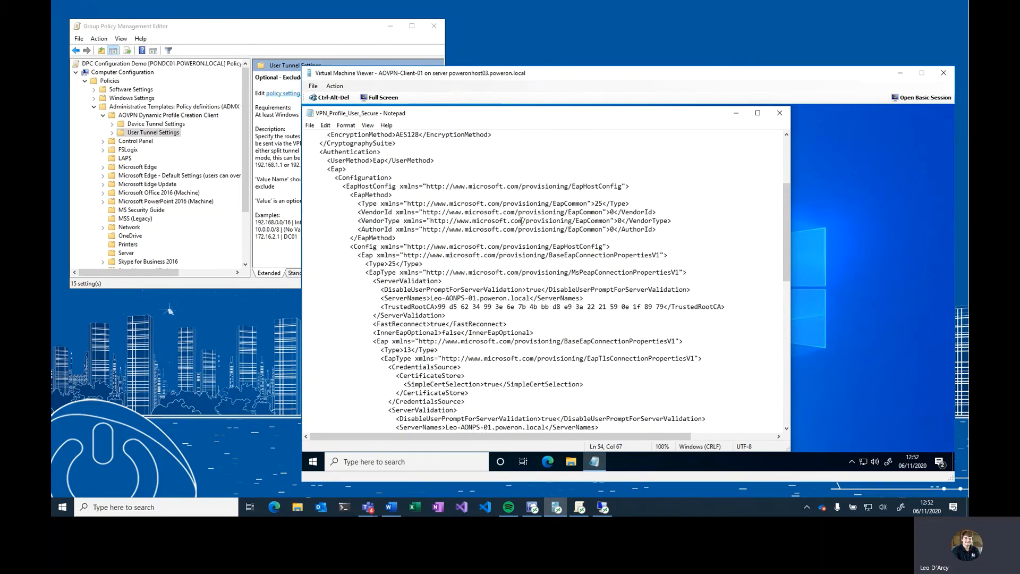
{"action": "left_click_drag", "start_coordinate": [321, 223], "coordinate": [441, 284]}
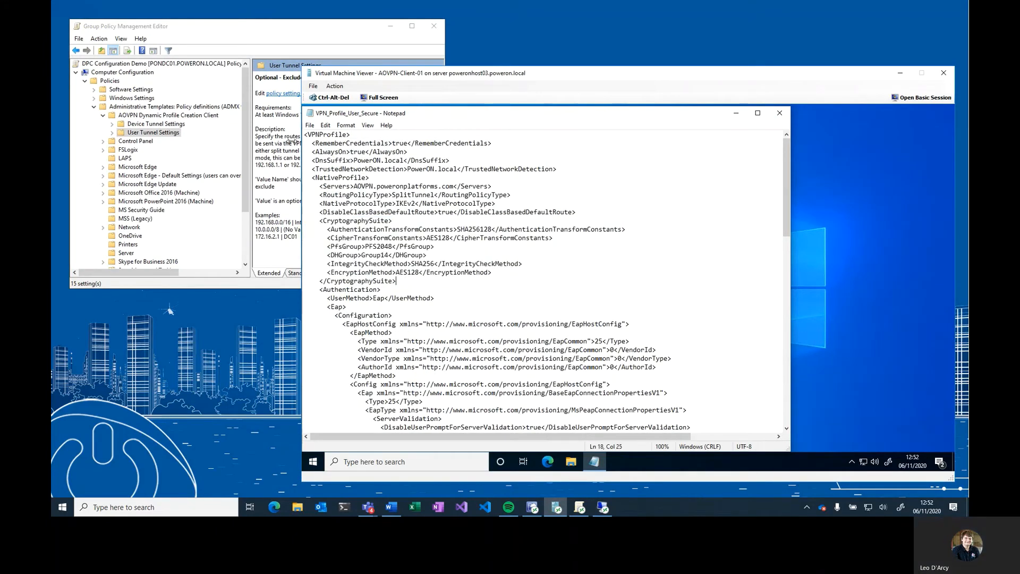
- Open the Advanced settings and enable Optional - Enable Custom Cryptography
{"action": "left_click", "coordinate": [292, 141]}
{"action": "double_click", "coordinate": [368, 90]}
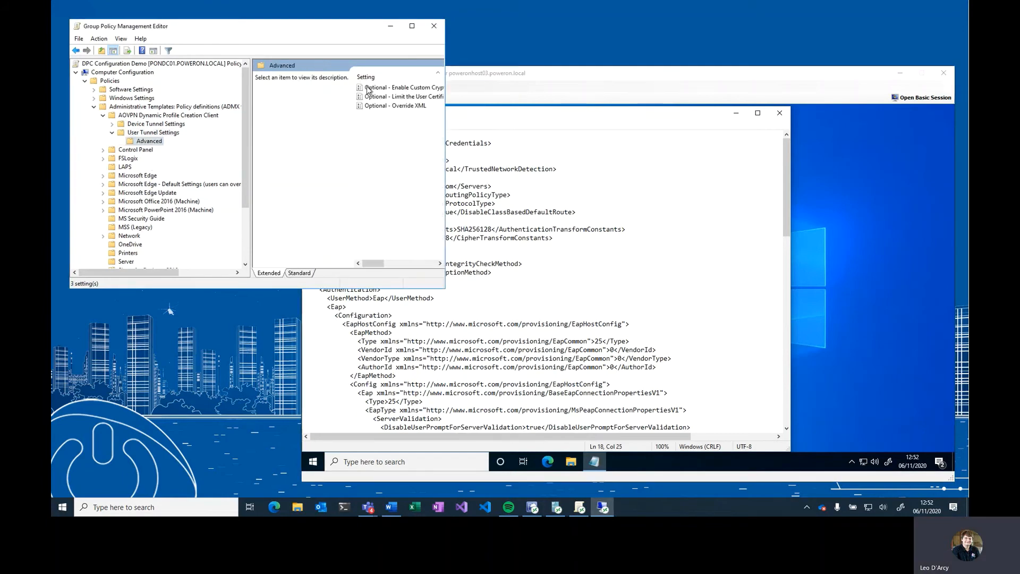
{"action": "double_click", "coordinate": [408, 92]}
{"action": "left_click", "coordinate": [195, 171]}
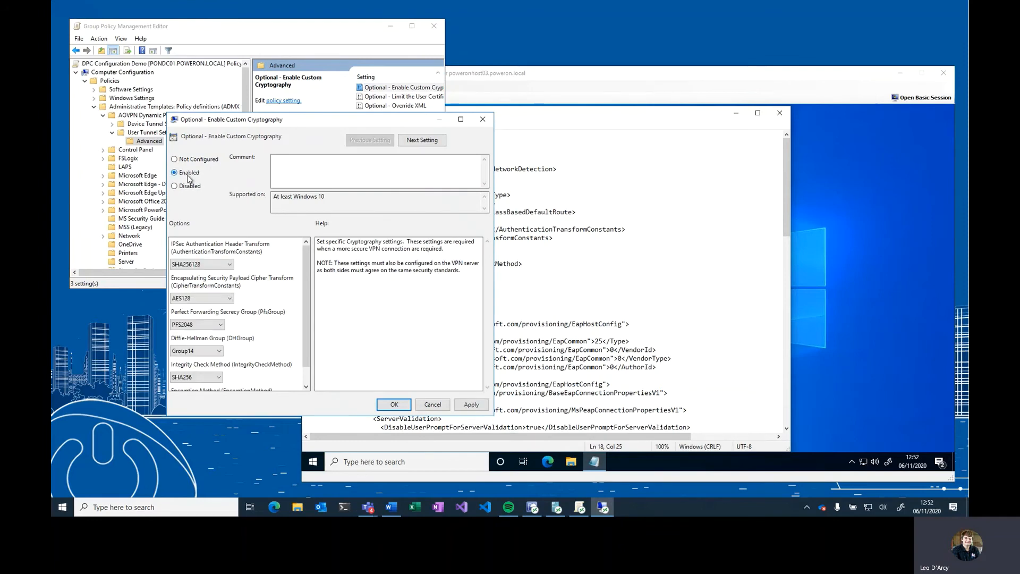
- Compare the custom cryptography options with the CryptographySuite values in the XML
{"action": "left_click_drag", "start_coordinate": [343, 124], "coordinate": [306, 99]}
{"action": "left_click", "coordinate": [507, 78]}
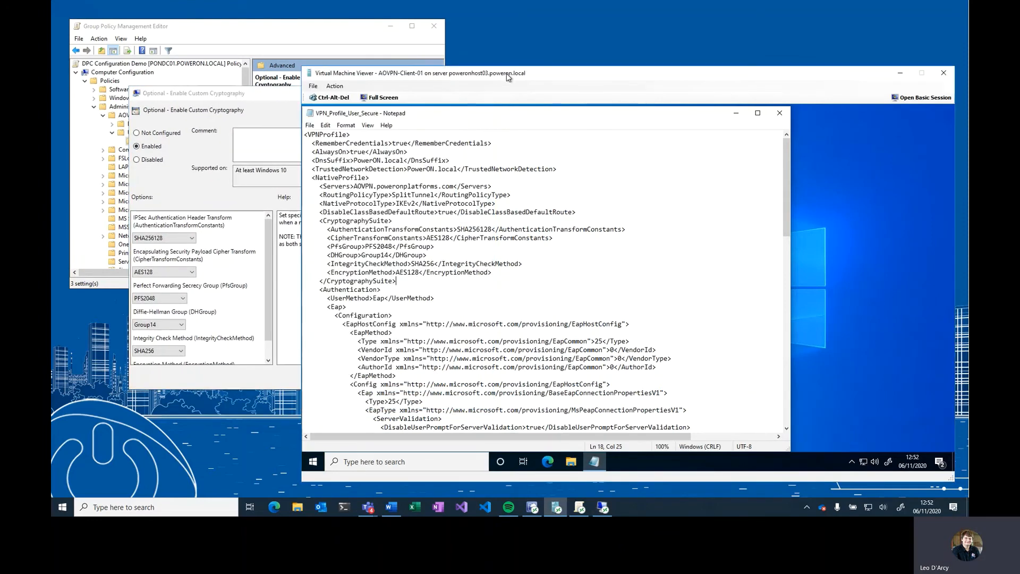
{"action": "left_click_drag", "start_coordinate": [507, 78], "coordinate": [661, 69]}
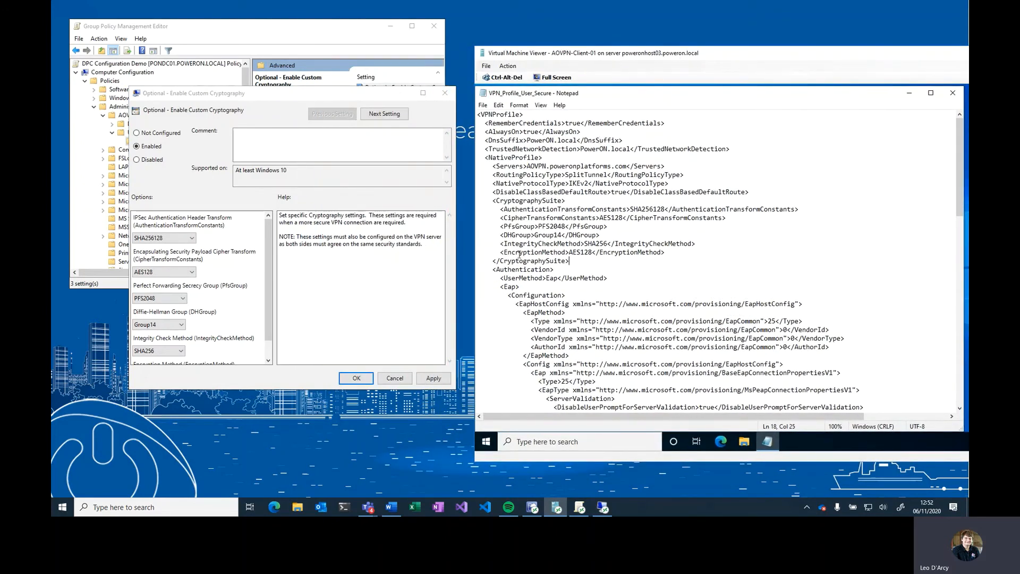
{"action": "left_click", "coordinate": [187, 243]}
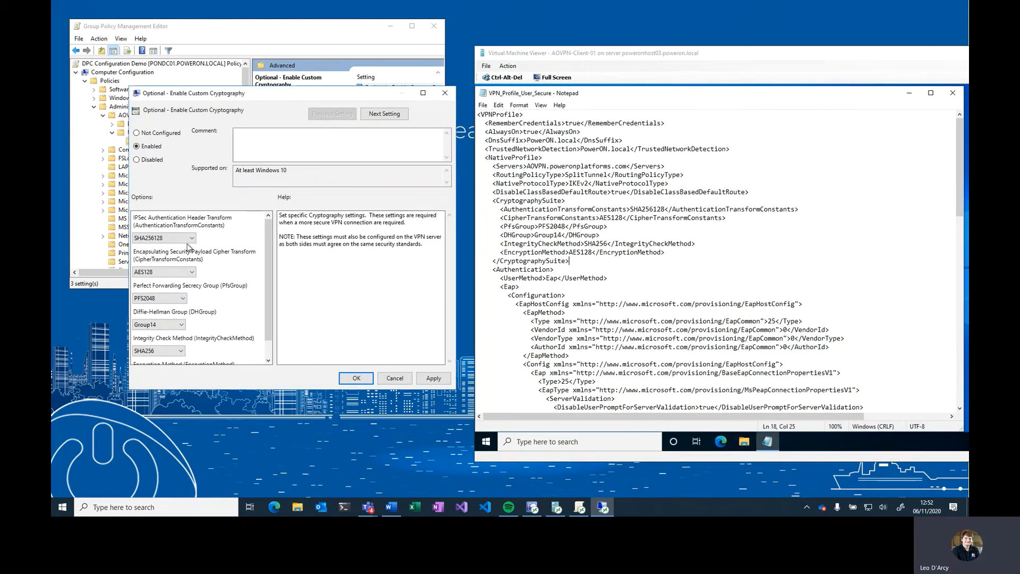
{"action": "scroll", "coordinate": [265, 249], "scroll_direction": "down", "scroll_amount": 1}
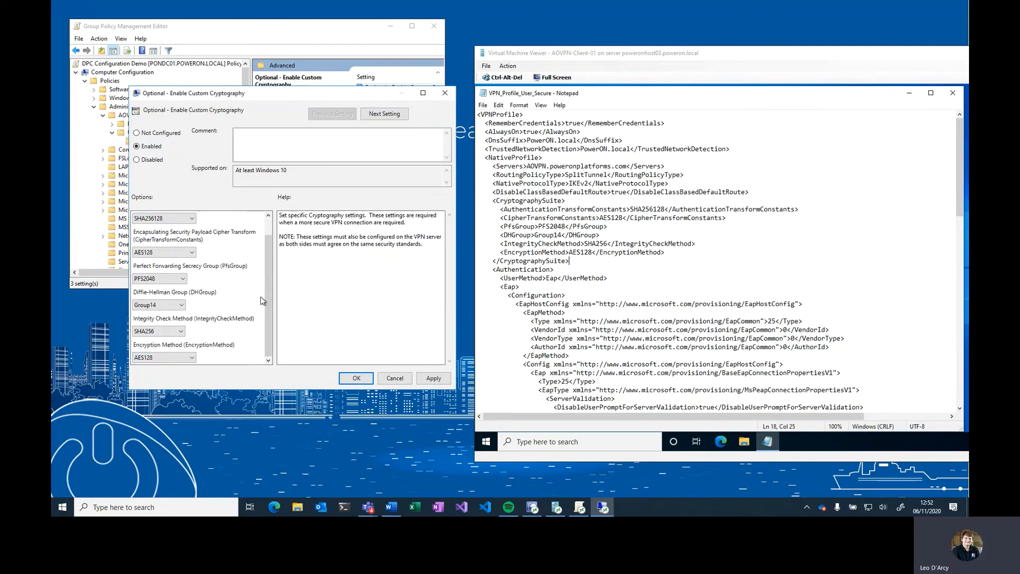
{"action": "mouse_move", "coordinate": [267, 311]}
{"action": "left_mouse_down"}
{"action": "mouse_move", "coordinate": [270, 247]}
{"action": "mouse_move", "coordinate": [268, 311]}
{"action": "left_mouse_up"}
{"action": "left_click", "coordinate": [542, 250]}
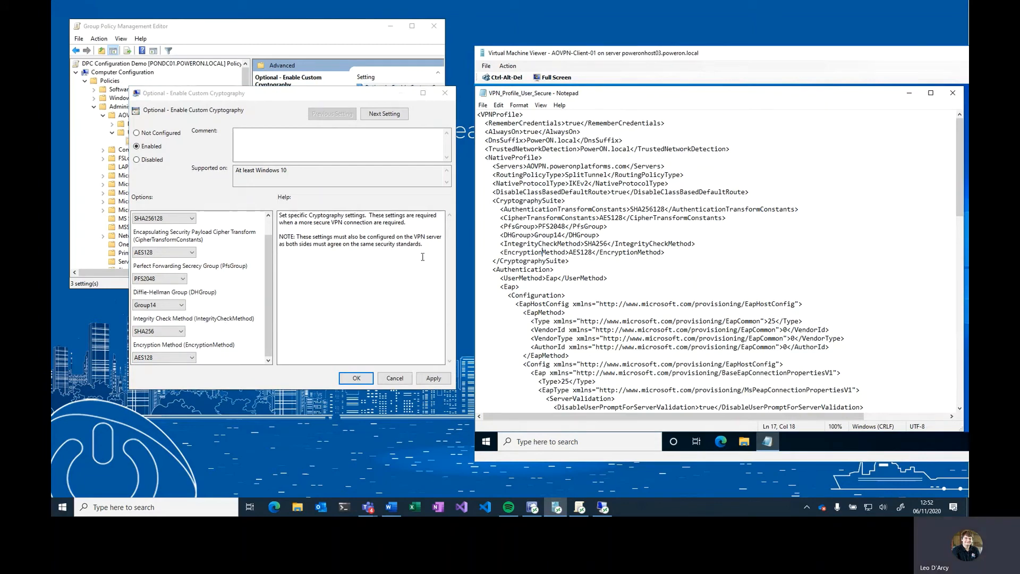
{"action": "left_click", "coordinate": [621, 201]}
{"action": "left_click_drag", "start_coordinate": [499, 201], "coordinate": [573, 266]}
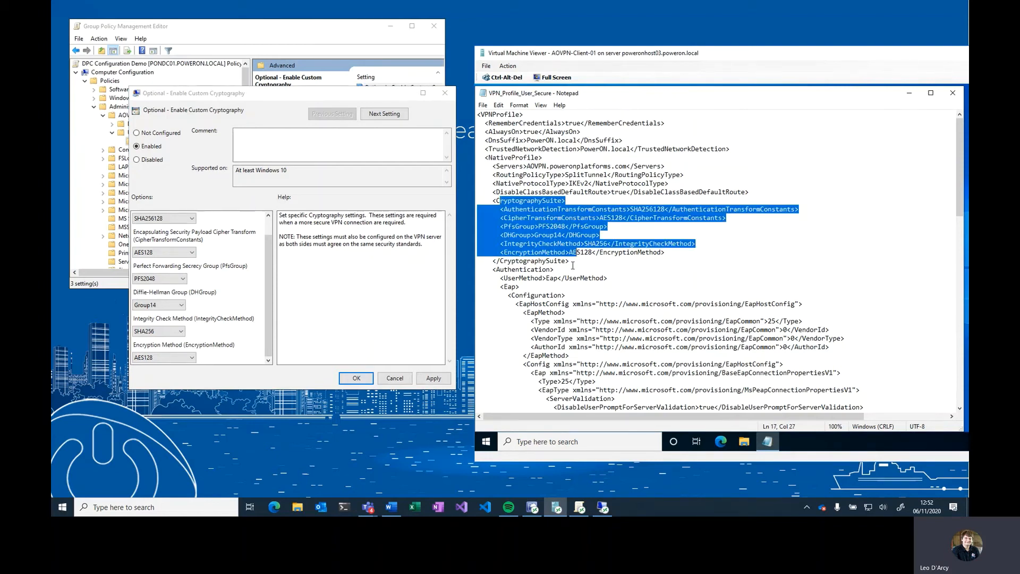
{"action": "left_click", "coordinate": [570, 261]}
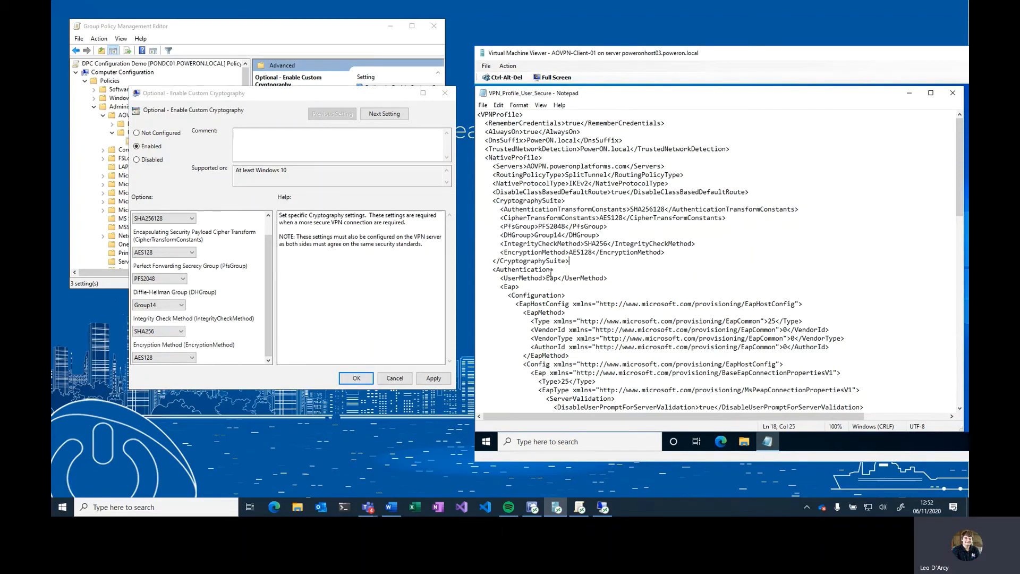
- Save the custom cryptography setting and open an elevated Windows PowerShell on the client virtual machine
{"action": "left_click", "coordinate": [353, 378]}
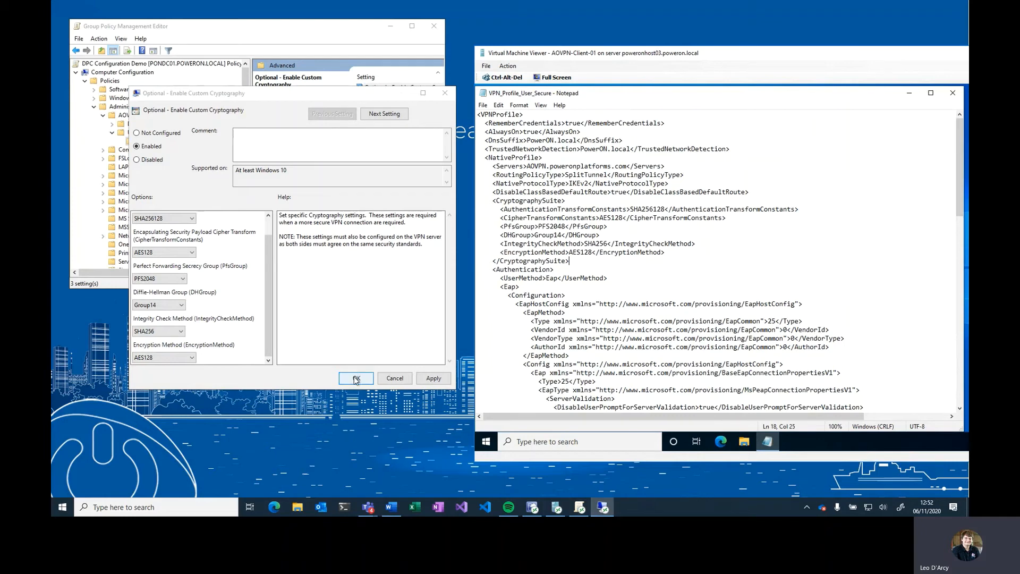
{"action": "left_click", "coordinate": [557, 507]}
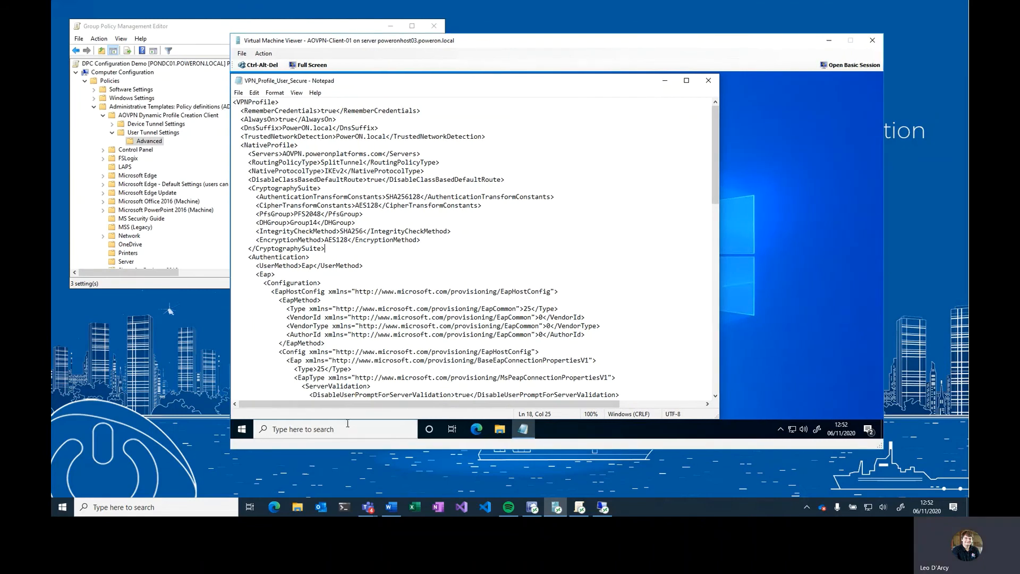
{"action": "right_click", "coordinate": [241, 429]}
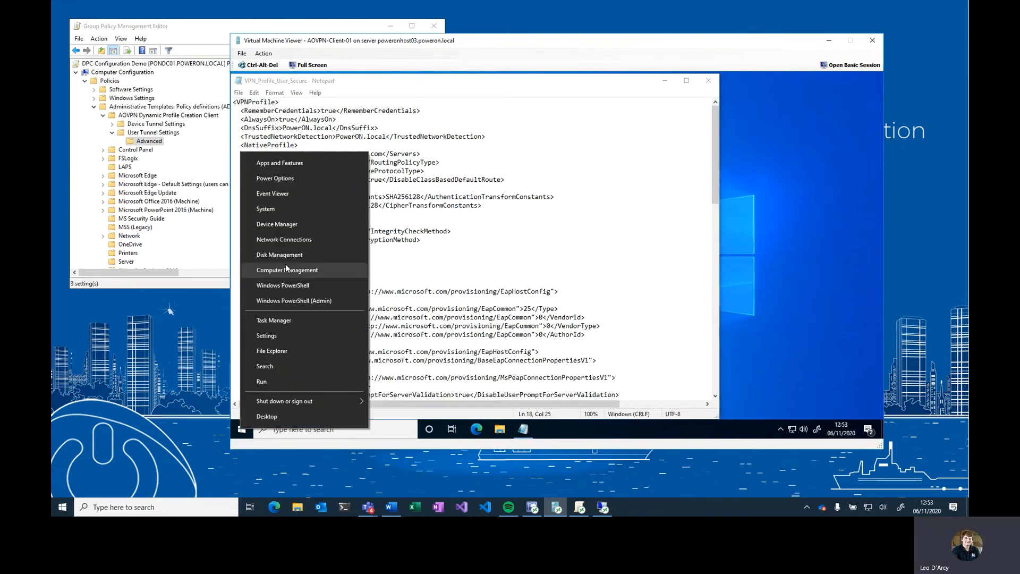
{"action": "left_click", "coordinate": [285, 301]}
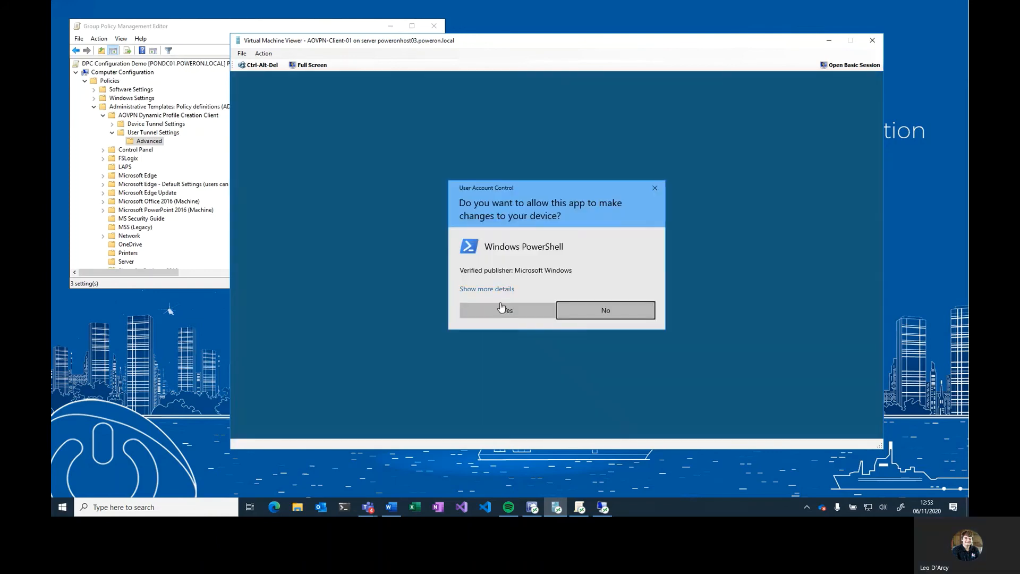
{"action": "left_click", "coordinate": [501, 306]}
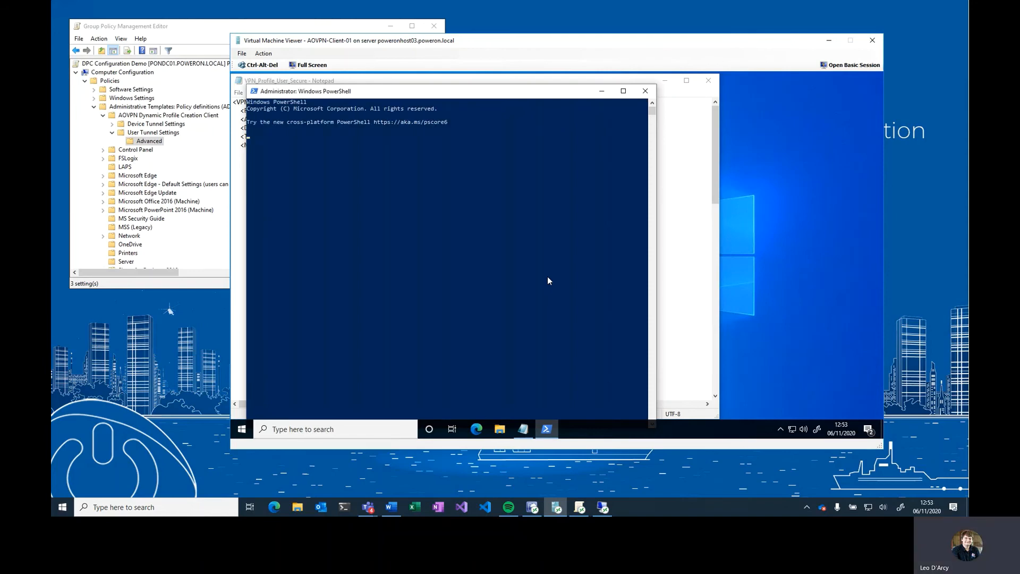
- Force a Group Policy update with gpupdate /force and restart the dpcservice service
{"action": "type", "text": "ggp"}
{"action": "key", "text": "BackSpace"}
{"action": "key", "text": "BackSpace"}
{"action": "key", "text": "BackSpace"}
{"action": "type", "text": "gpupdate /force"}
{"action": "key", "text": "Return"}
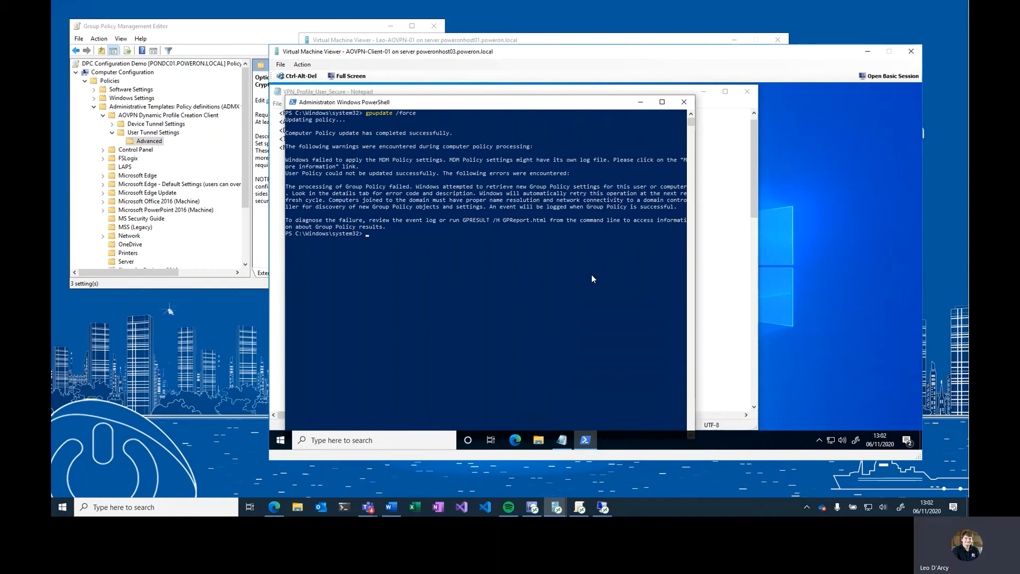
{"action": "type", "text": "restart-service dpcservice"}
{"action": "left_click", "coordinate": [863, 262]}
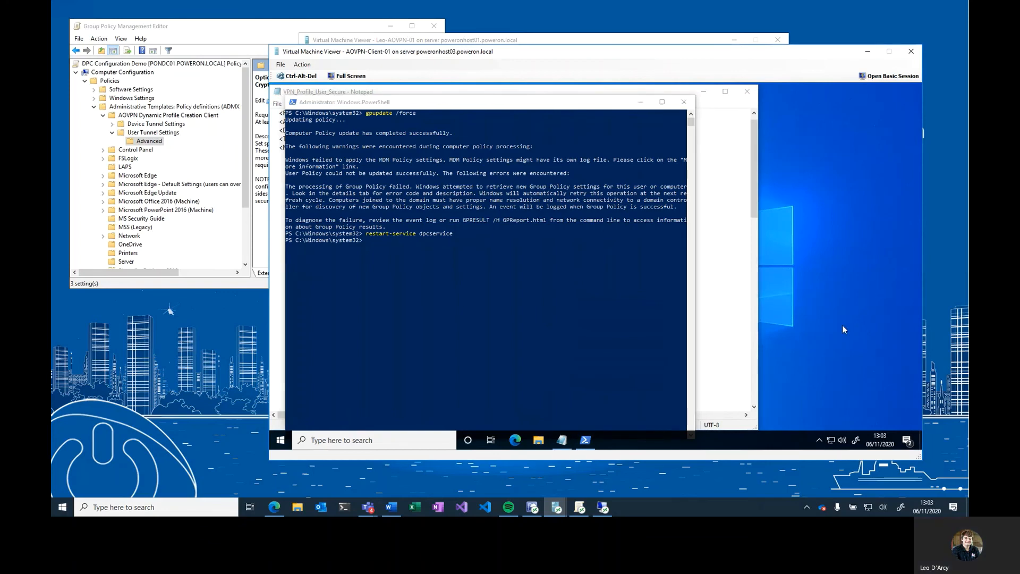
- Disconnect the AOVPN User connection and connect the AOVPN User DPC connection instead
{"action": "left_click", "coordinate": [831, 440]}
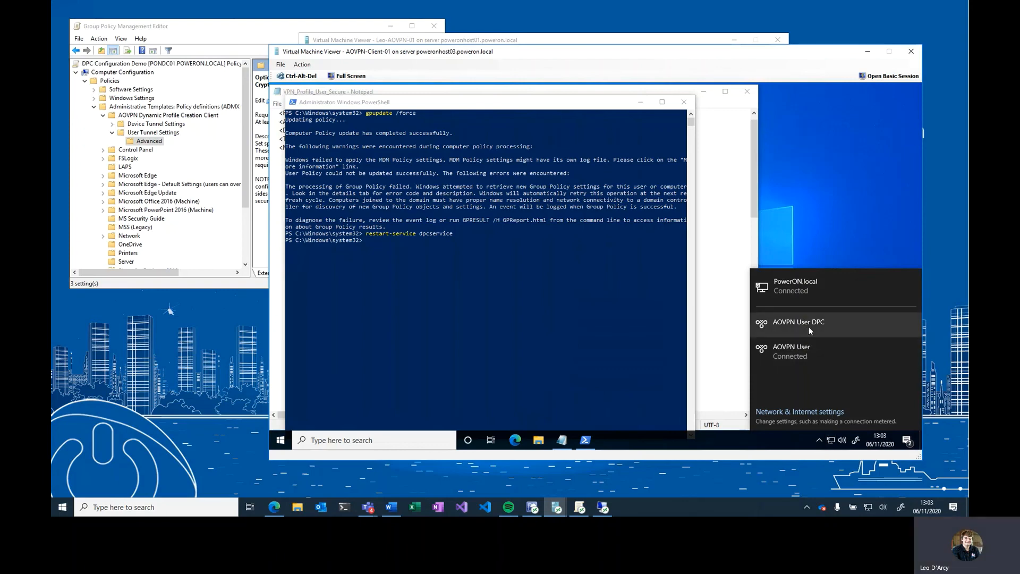
{"action": "left_click", "coordinate": [835, 349]}
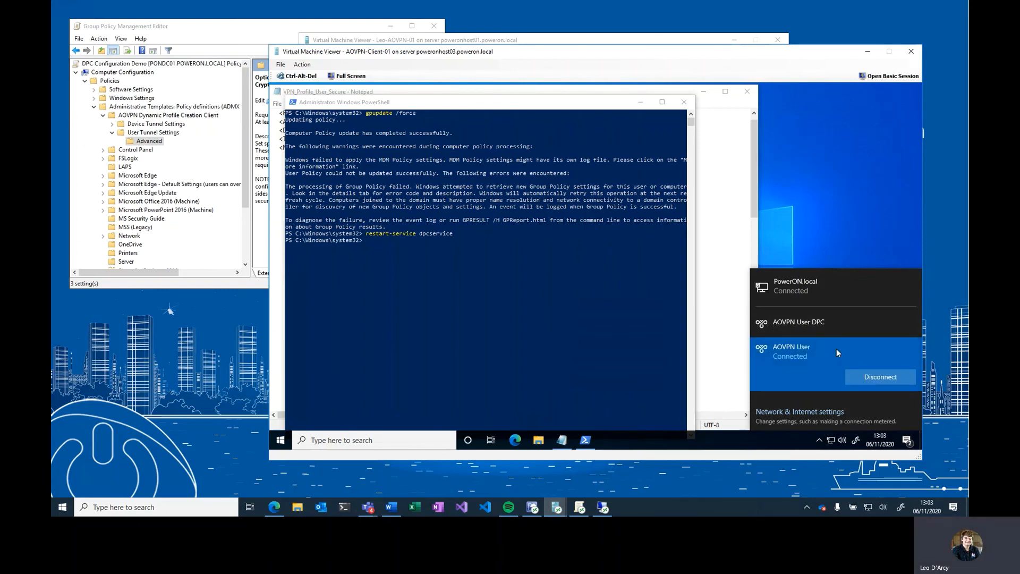
{"action": "left_click", "coordinate": [869, 377]}
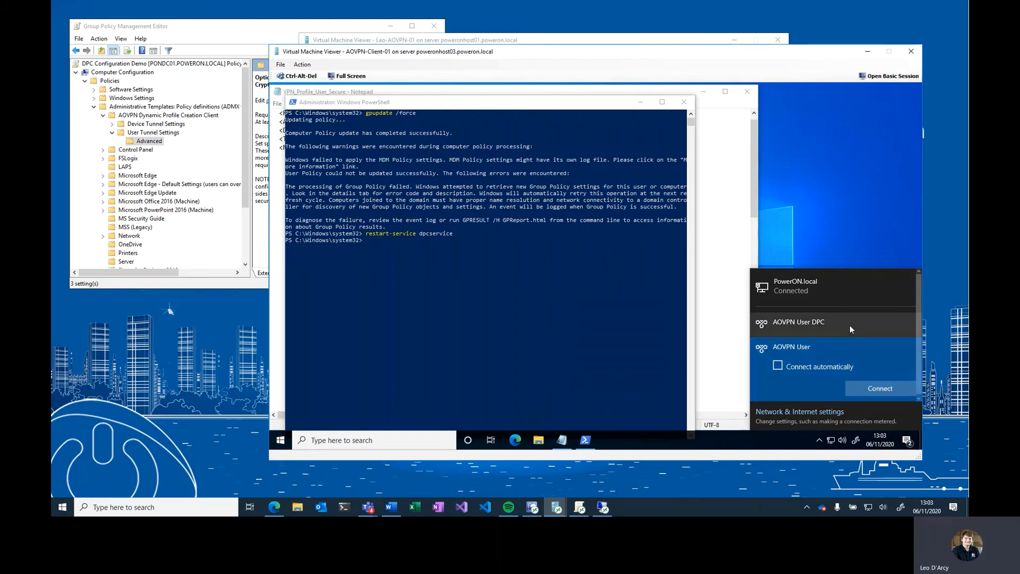
{"action": "left_click", "coordinate": [850, 325]}
{"action": "left_click", "coordinate": [858, 368]}
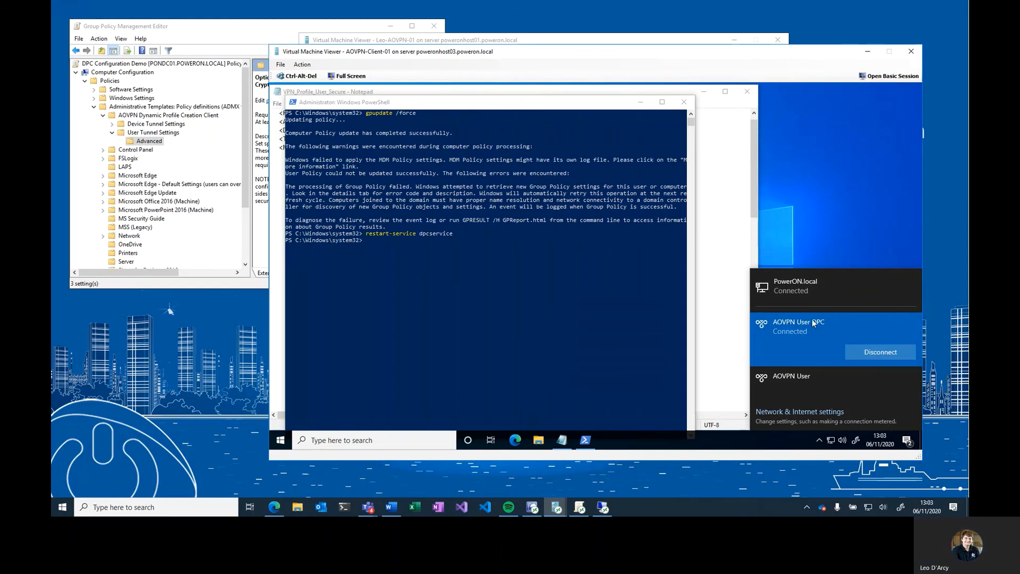
{"action": "left_click", "coordinate": [786, 234]}
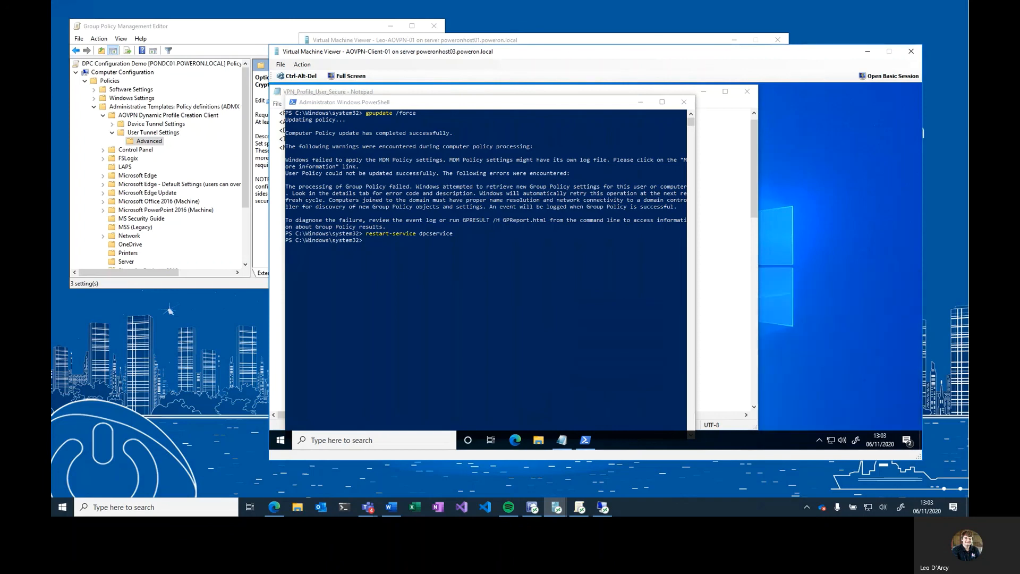